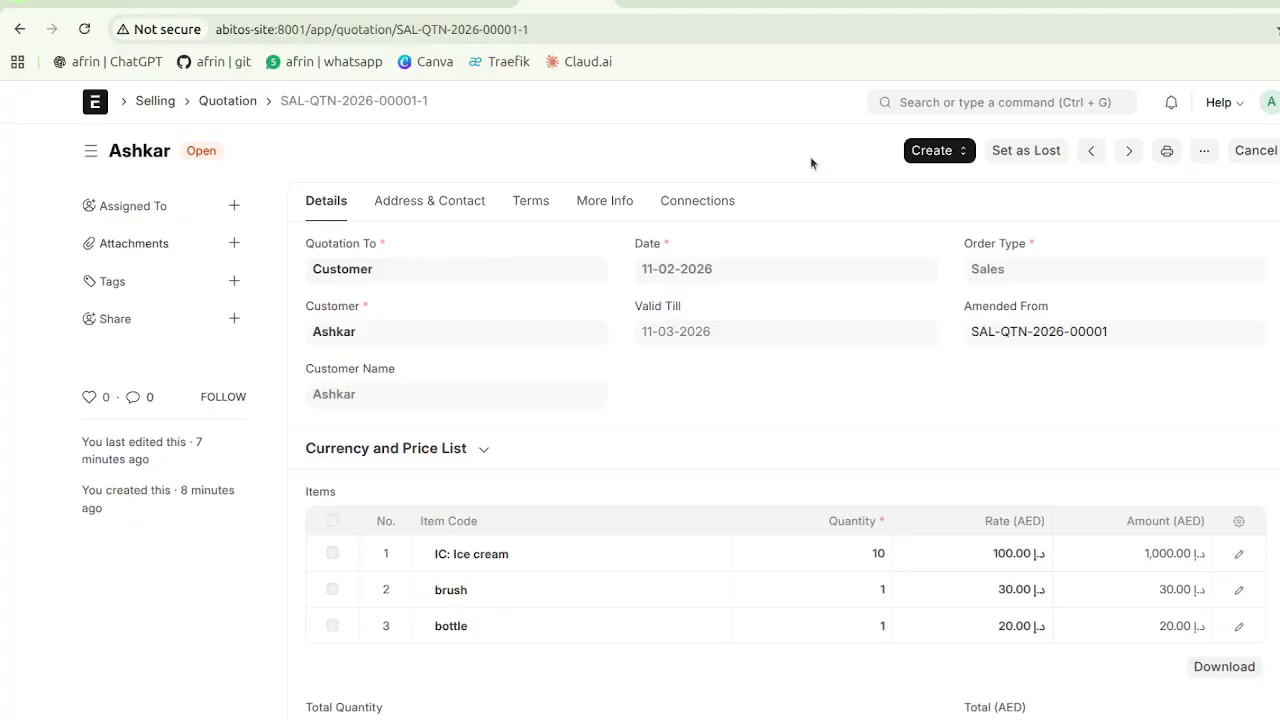
Search for "sales o" and open the Sales Order list.
click(940, 102)
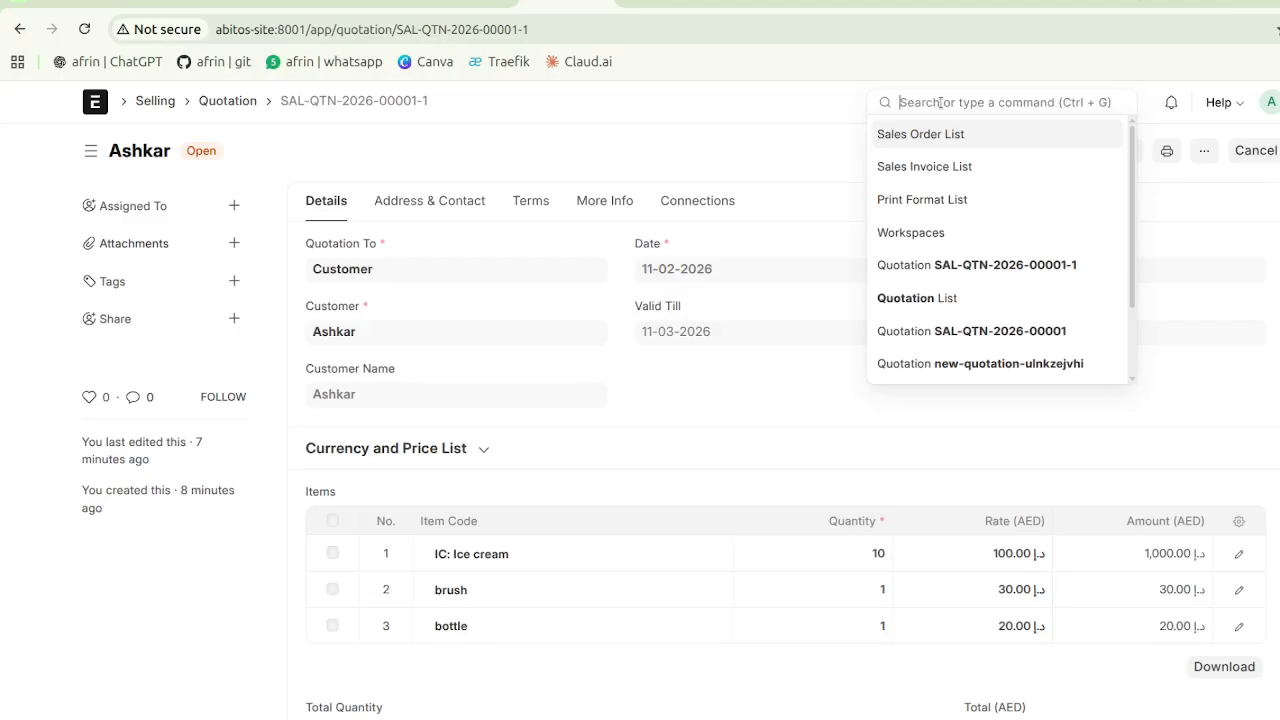
text(sales)
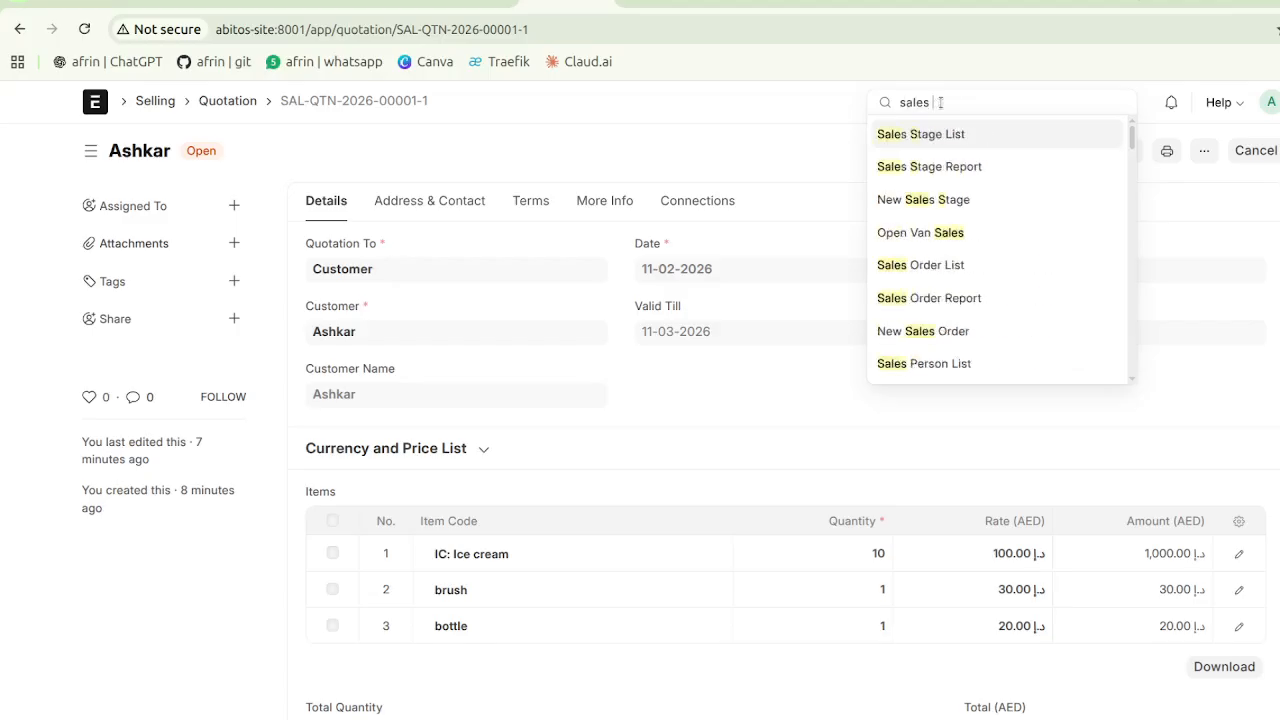
text( o)
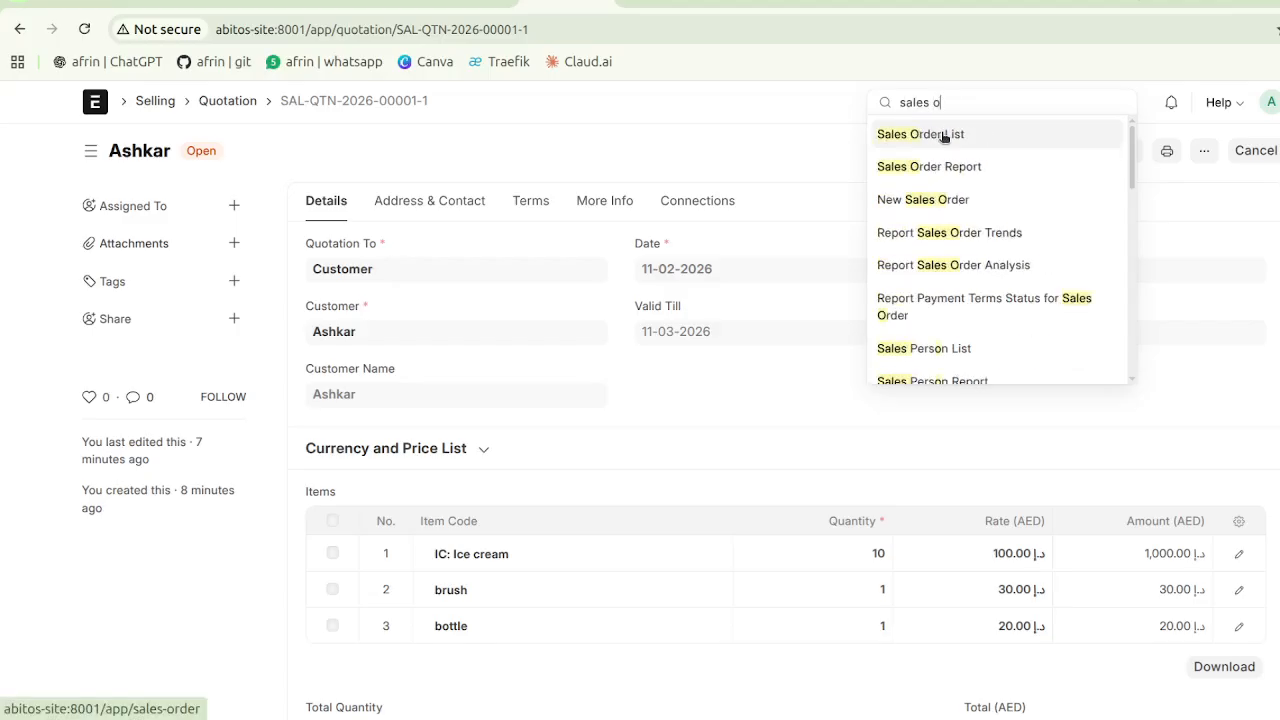
click(943, 137)
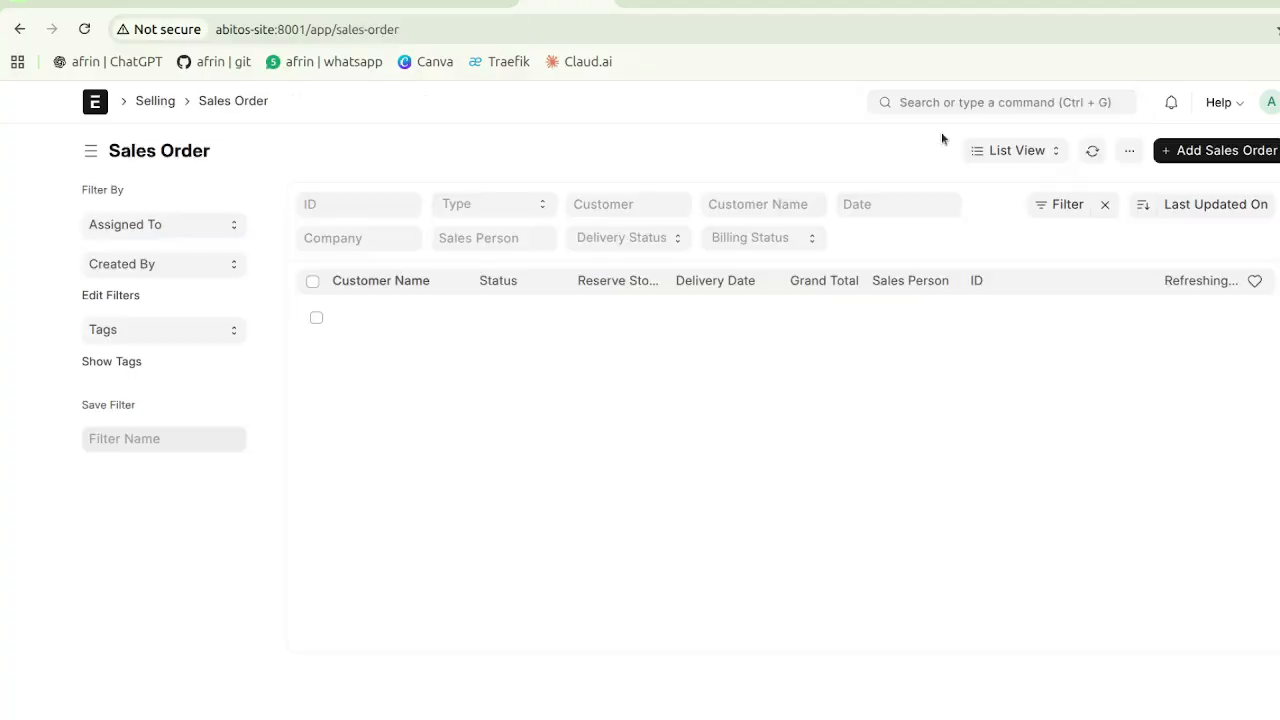
Open the Sales Order list through the Selling workspace, clear its filters and look through the orders.
click(95, 100)
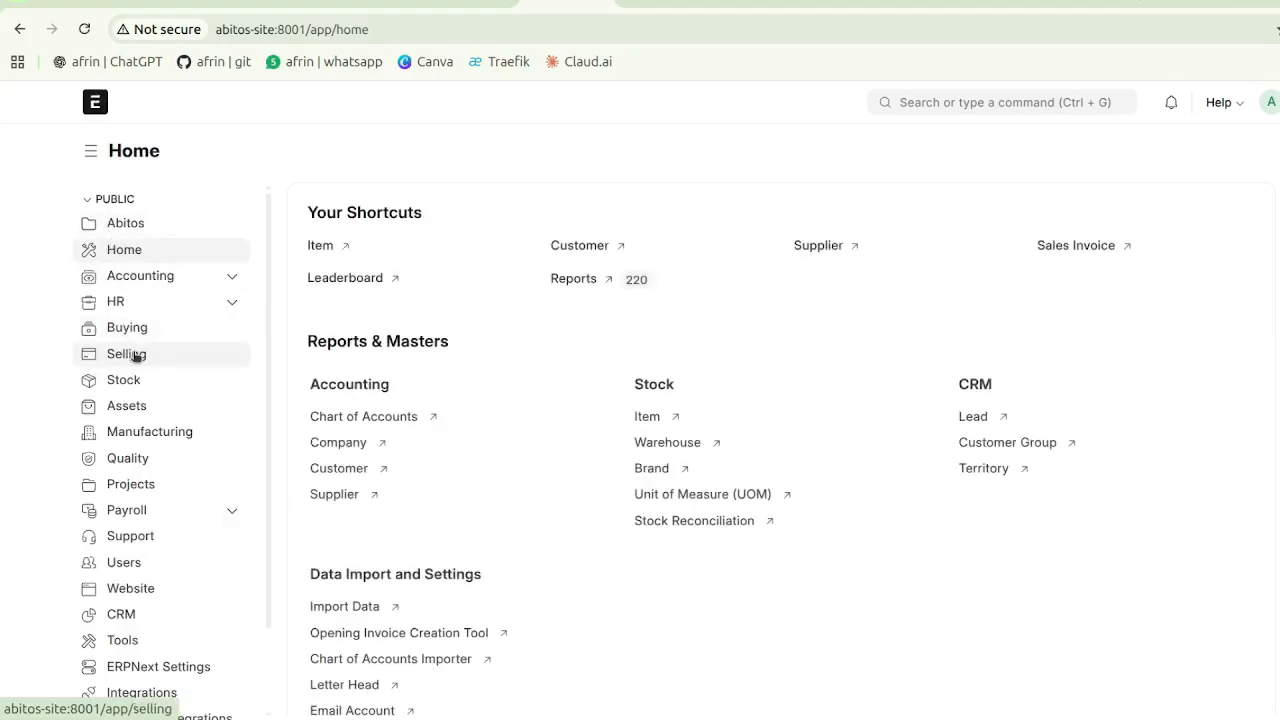
click(136, 357)
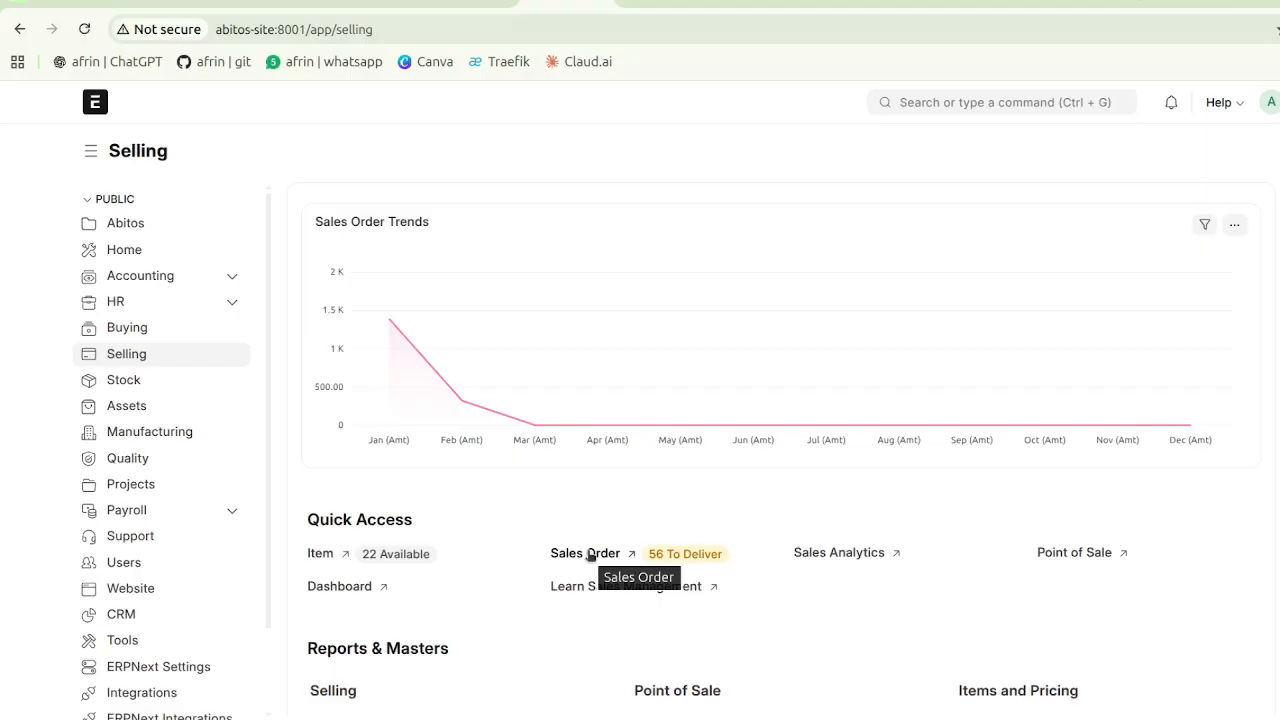
click(591, 556)
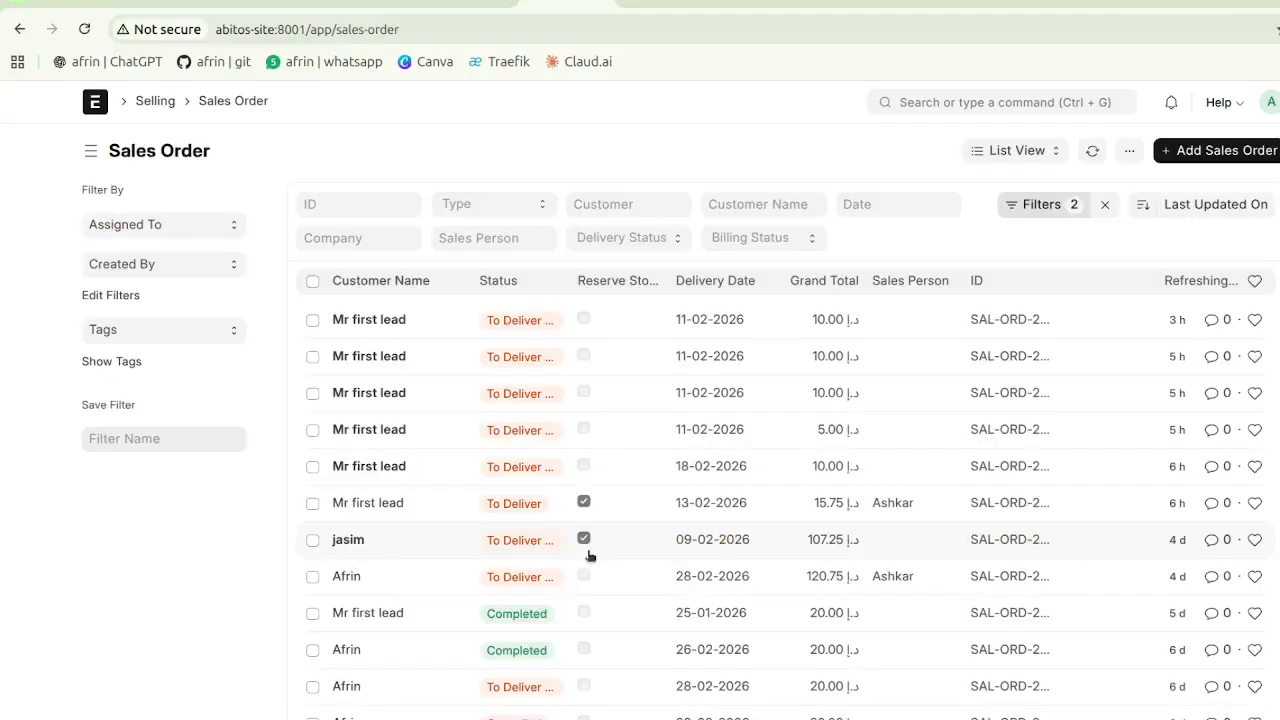
click(1105, 204)
scroll(818, 476, down, 2)
scroll(820, 477, up, 2)
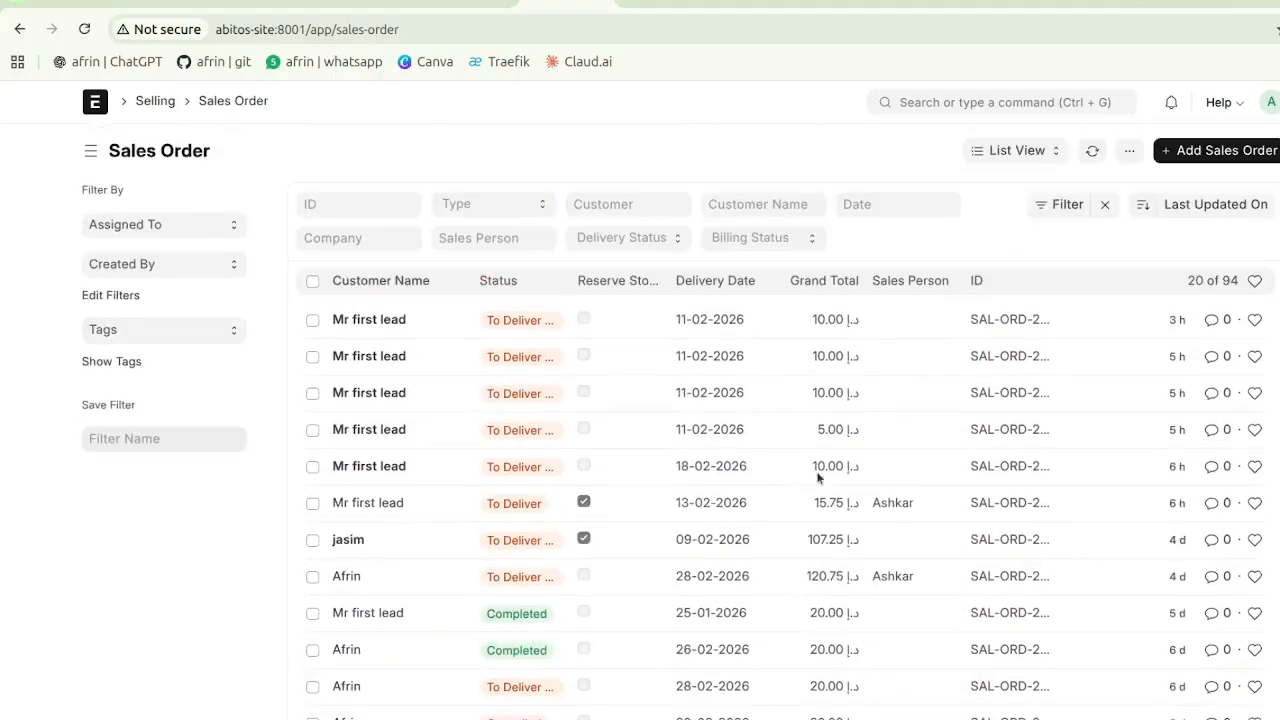
Review the bulk actions available for the first listed sales order, deselect it and open a blank new sales order form.
click(313, 320)
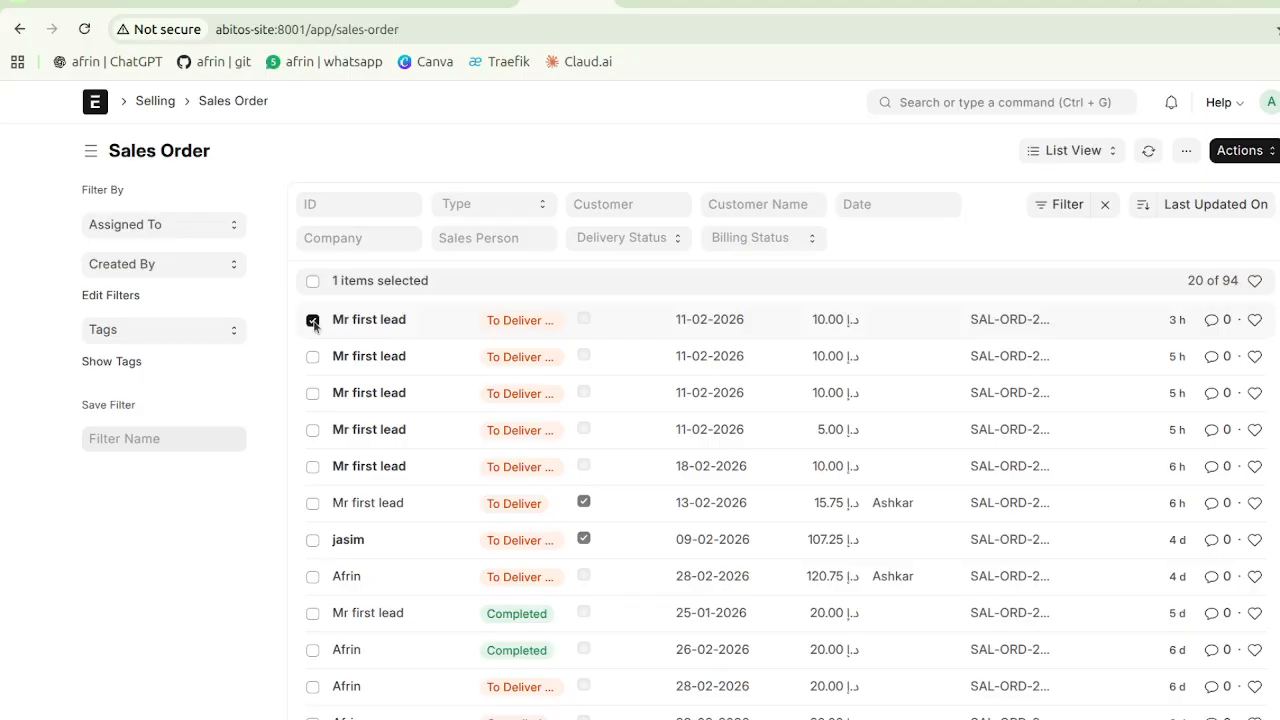
click(1232, 160)
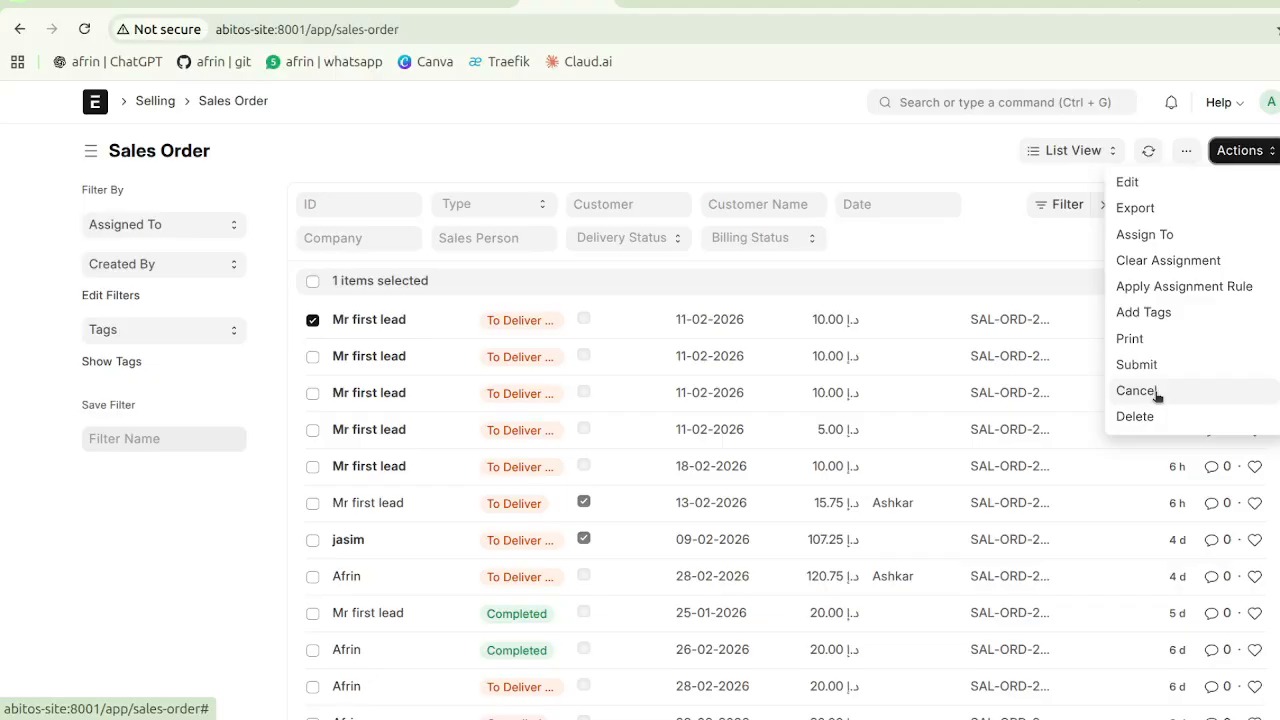
click(1015, 256)
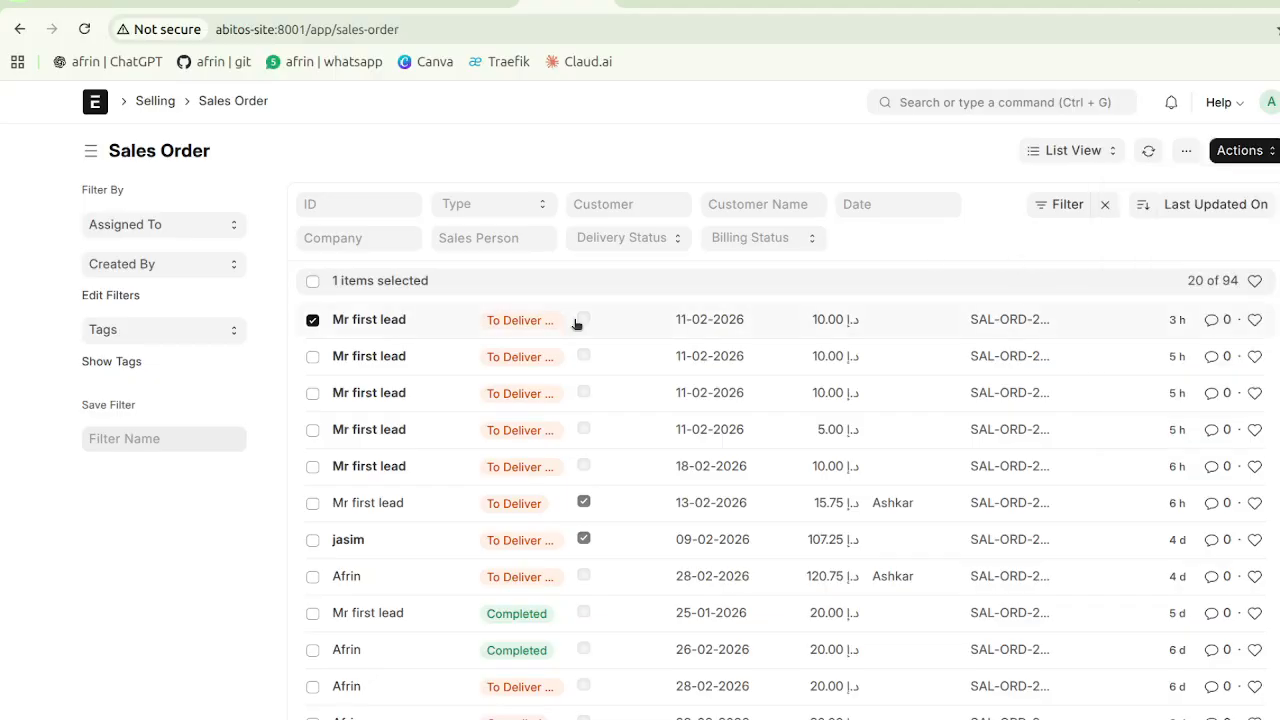
click(313, 320)
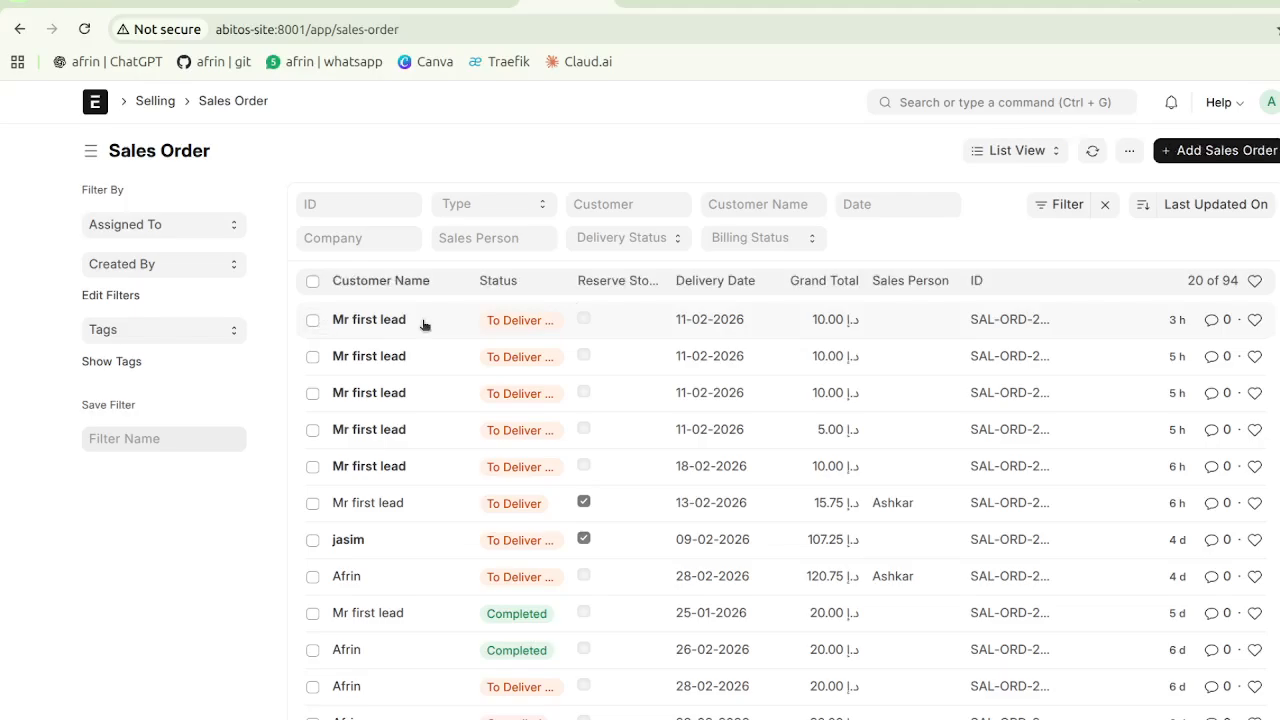
click(1216, 160)
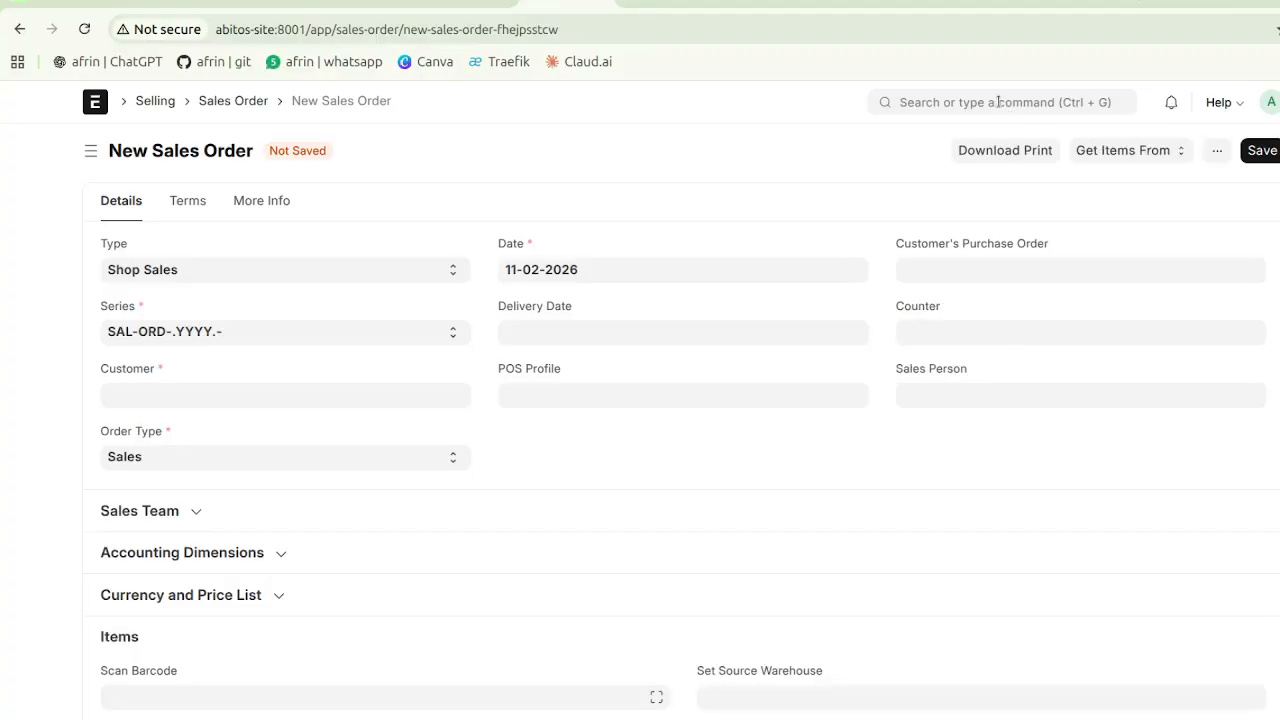
Open the first quotation in the Quotation list and create a sales order from it.
click(997, 102)
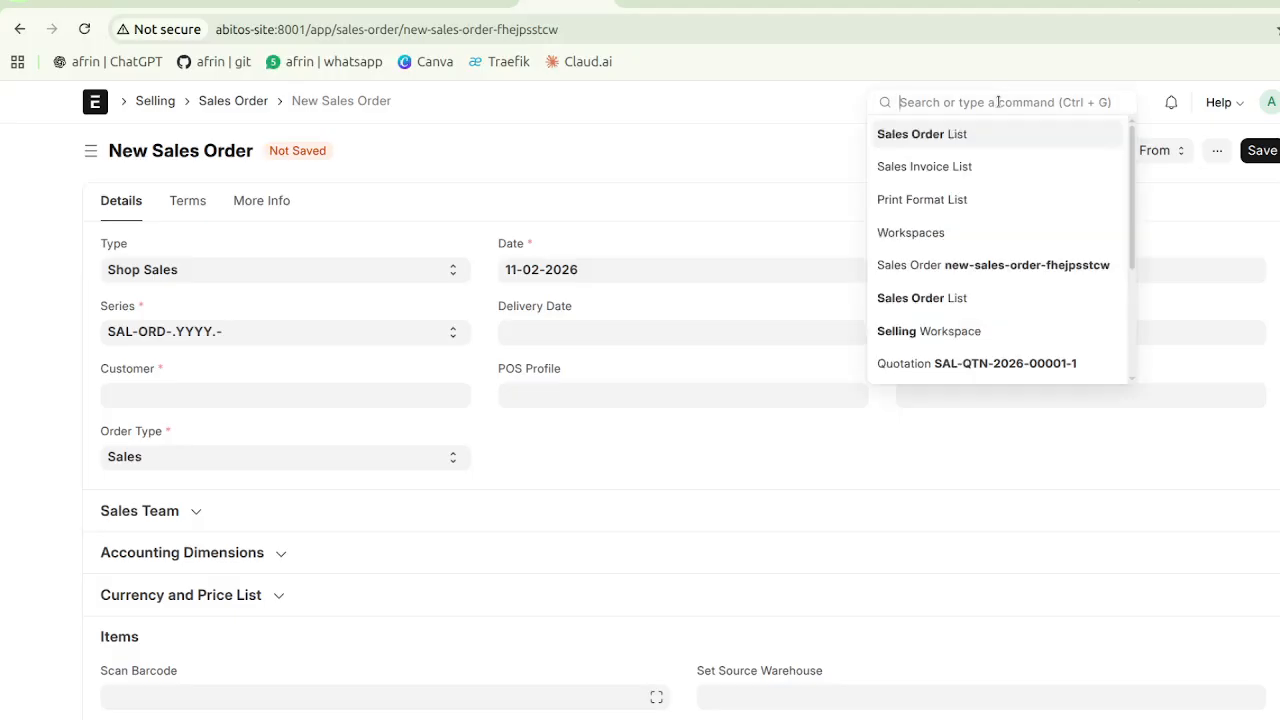
text(quotat)
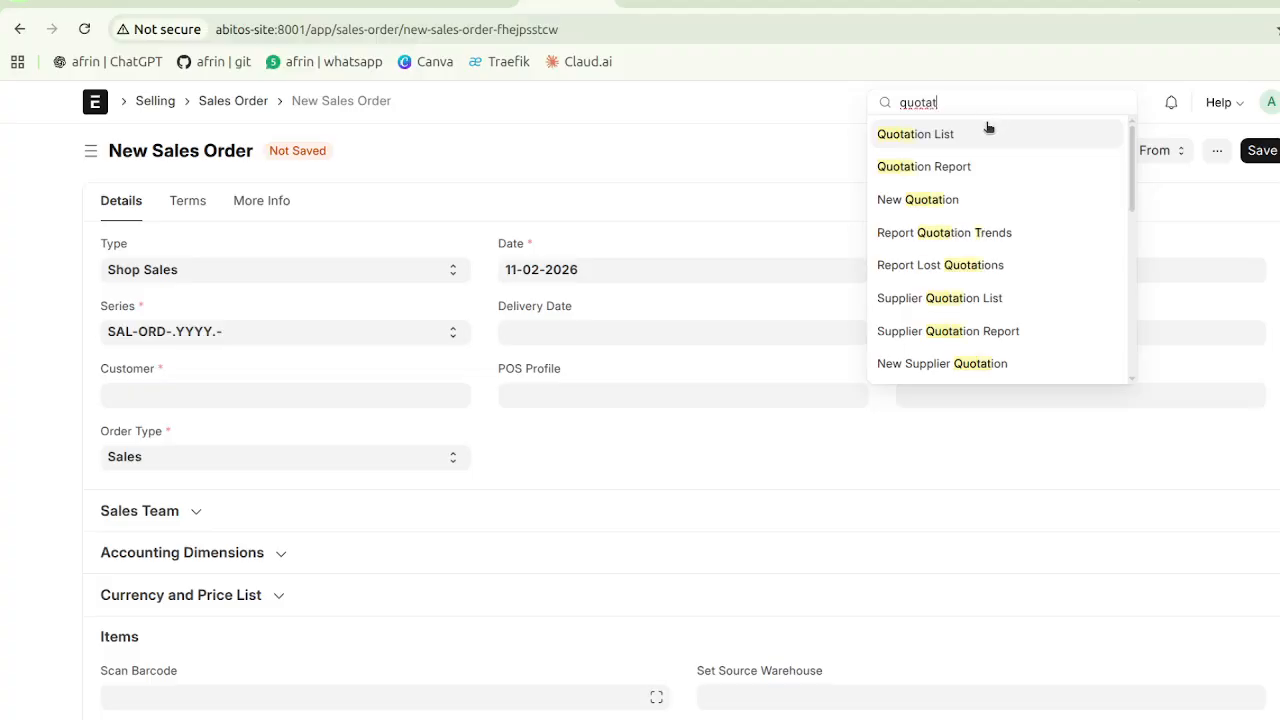
click(988, 128)
click(468, 317)
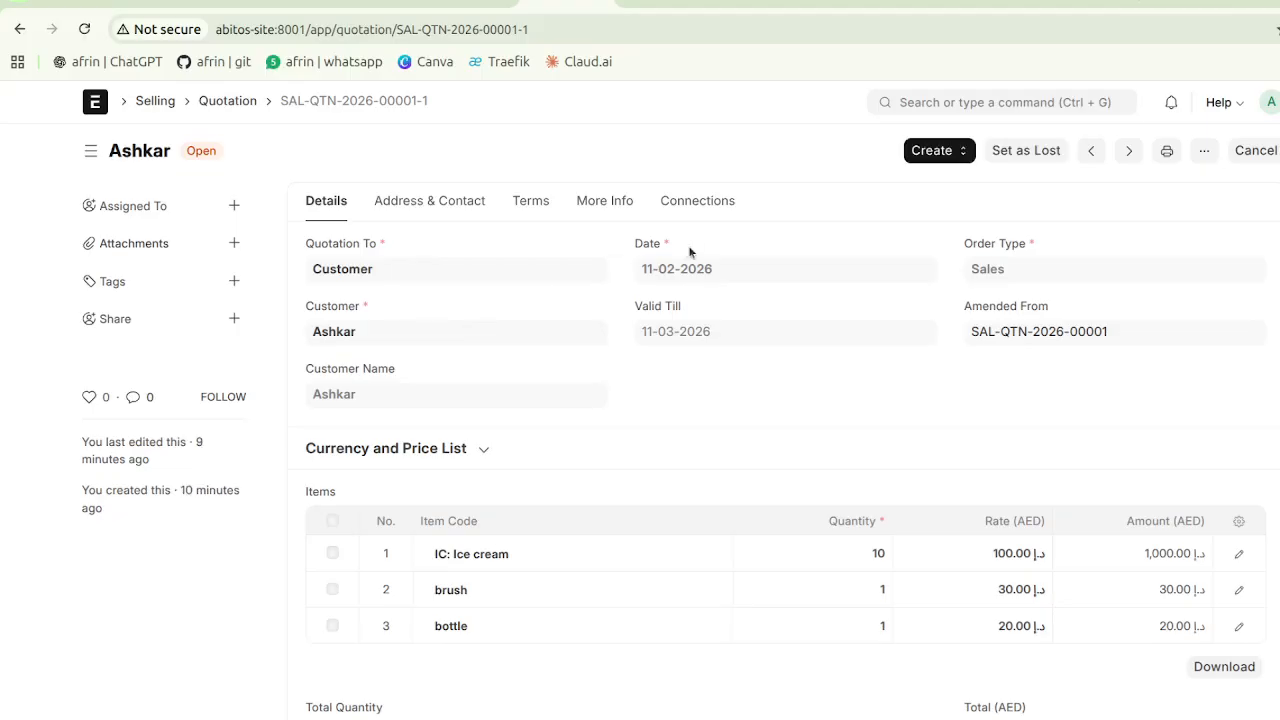
click(928, 158)
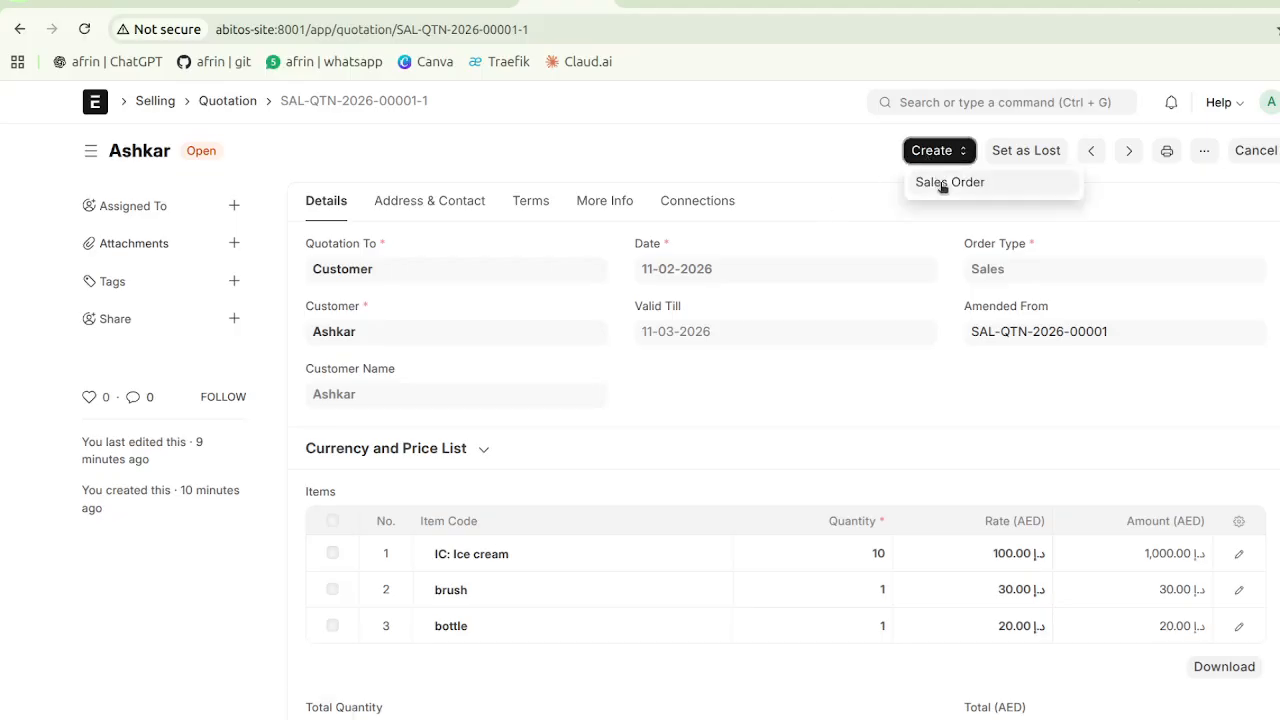
click(946, 182)
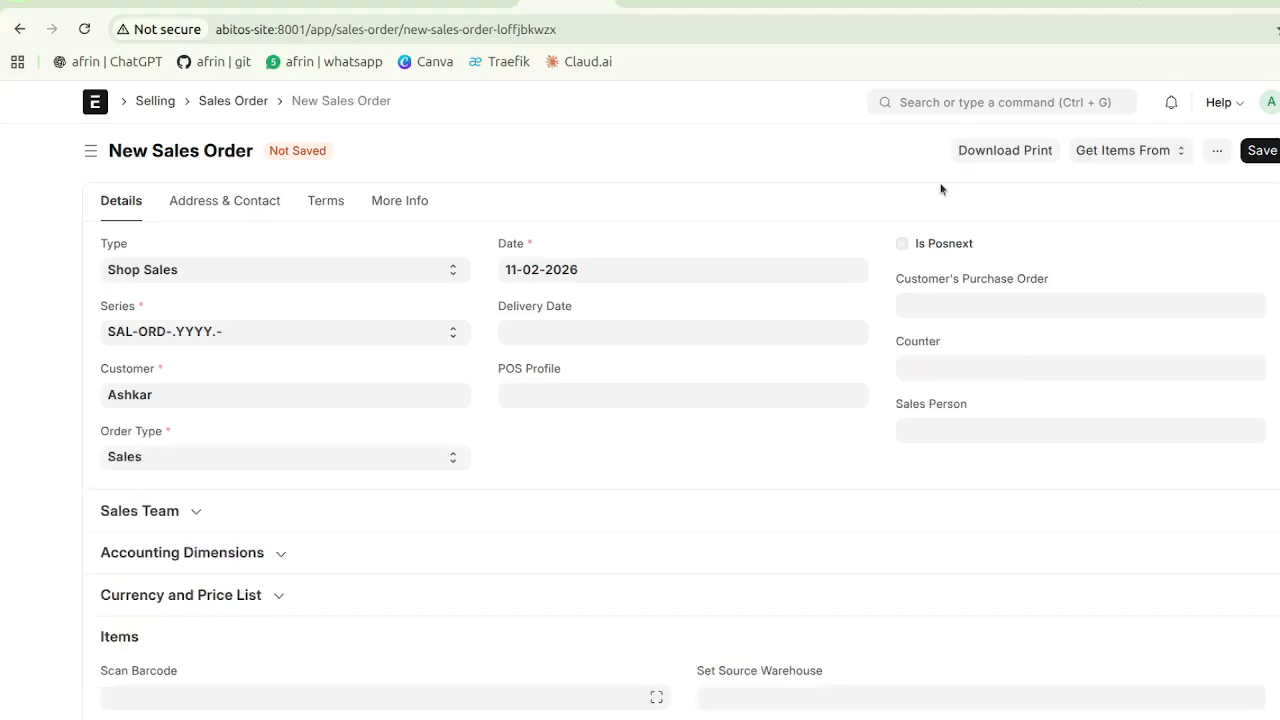
Review the new sales order's customer, items, taxes, totals, additional discount options and billing address.
scroll(786, 254, down, 5)
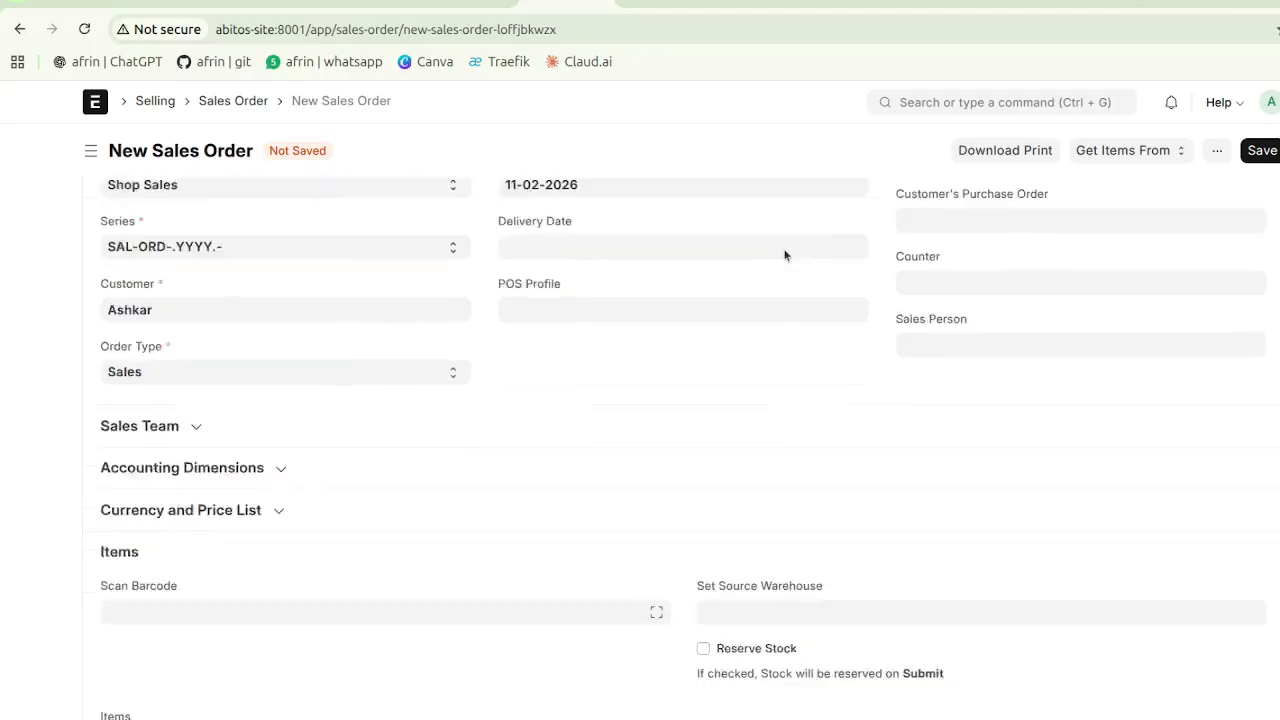
scroll(784, 249, down, 2)
scroll(784, 249, up, 7)
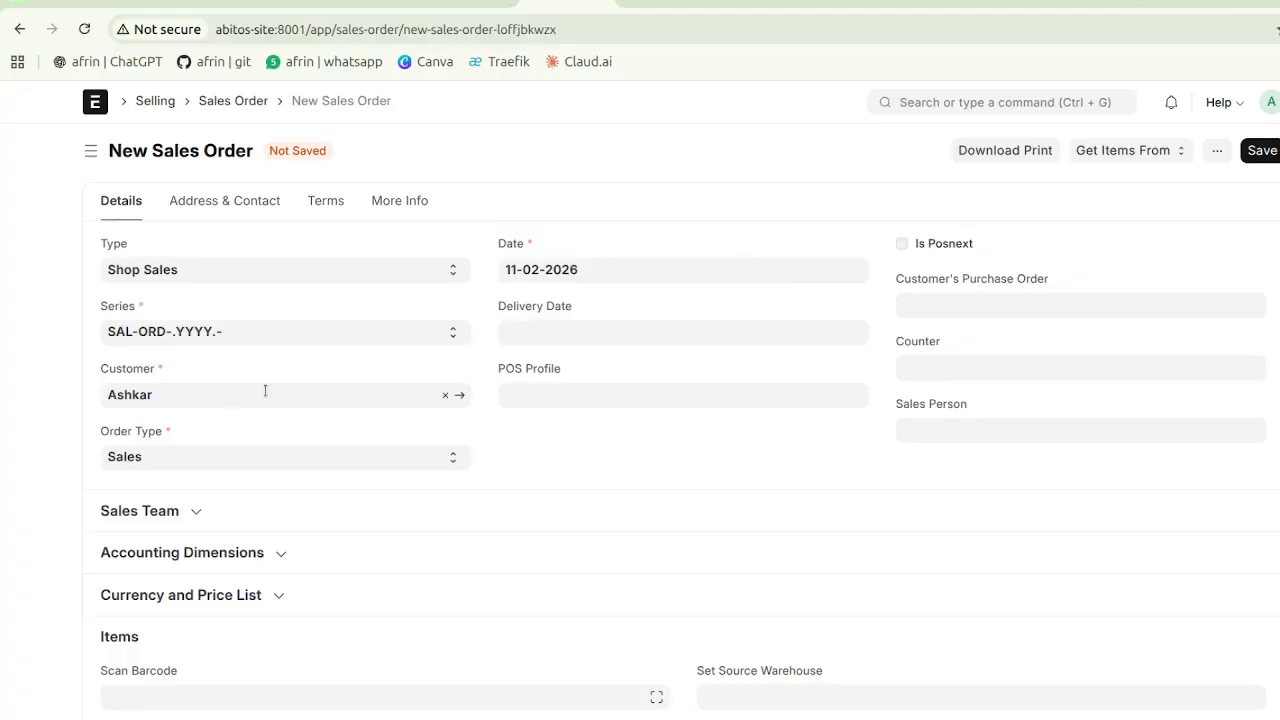
scroll(265, 390, down, 5)
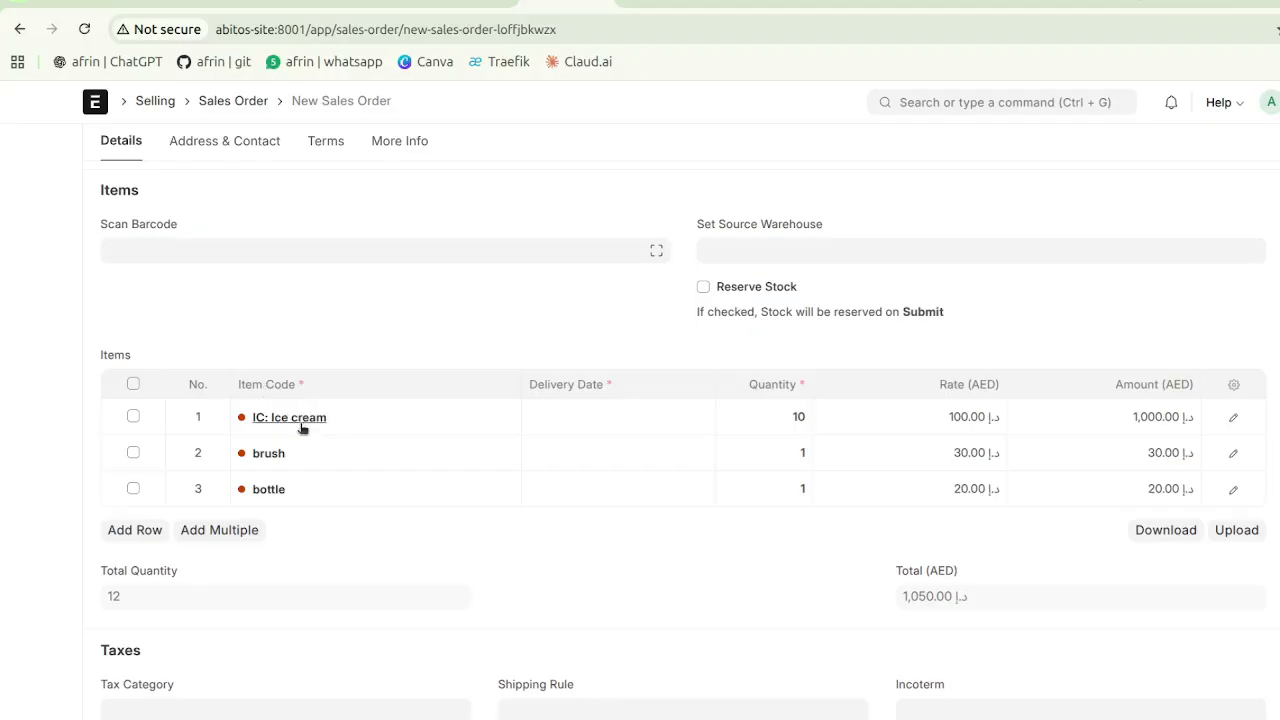
scroll(311, 466, down, 6)
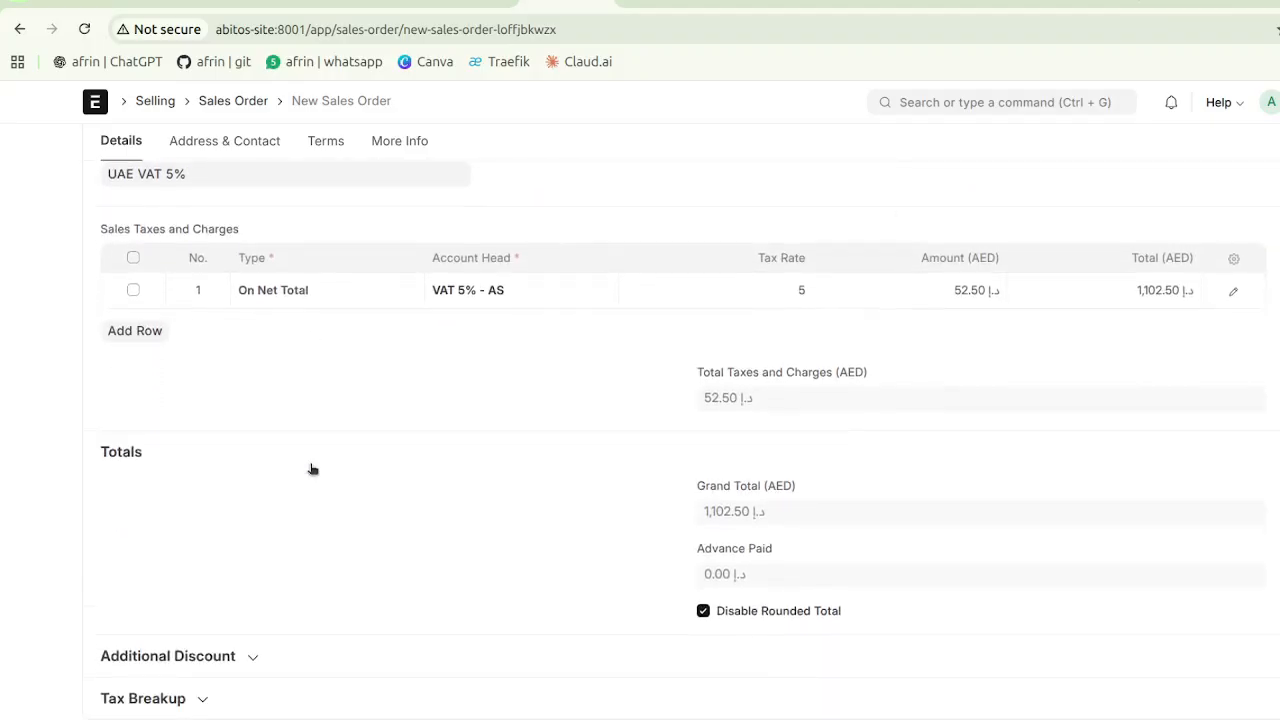
click(256, 657)
scroll(294, 571, down, 3)
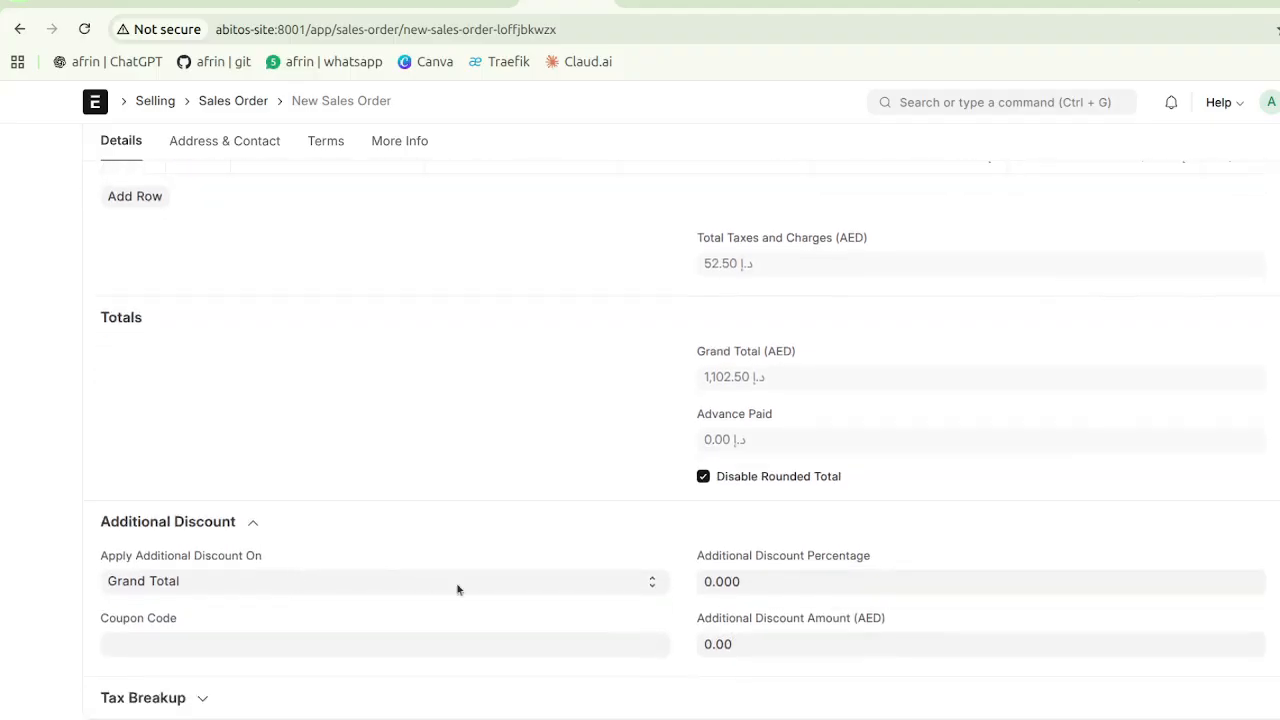
scroll(271, 525, up, 8)
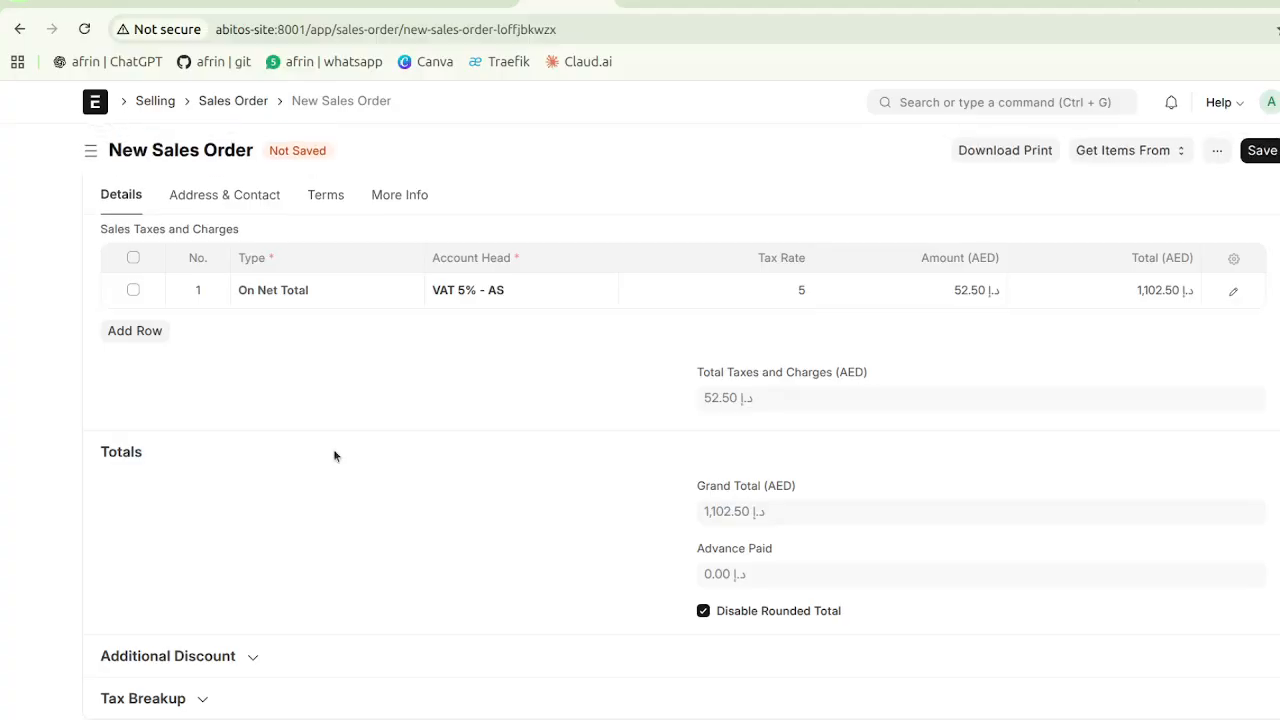
scroll(334, 456, up, 1)
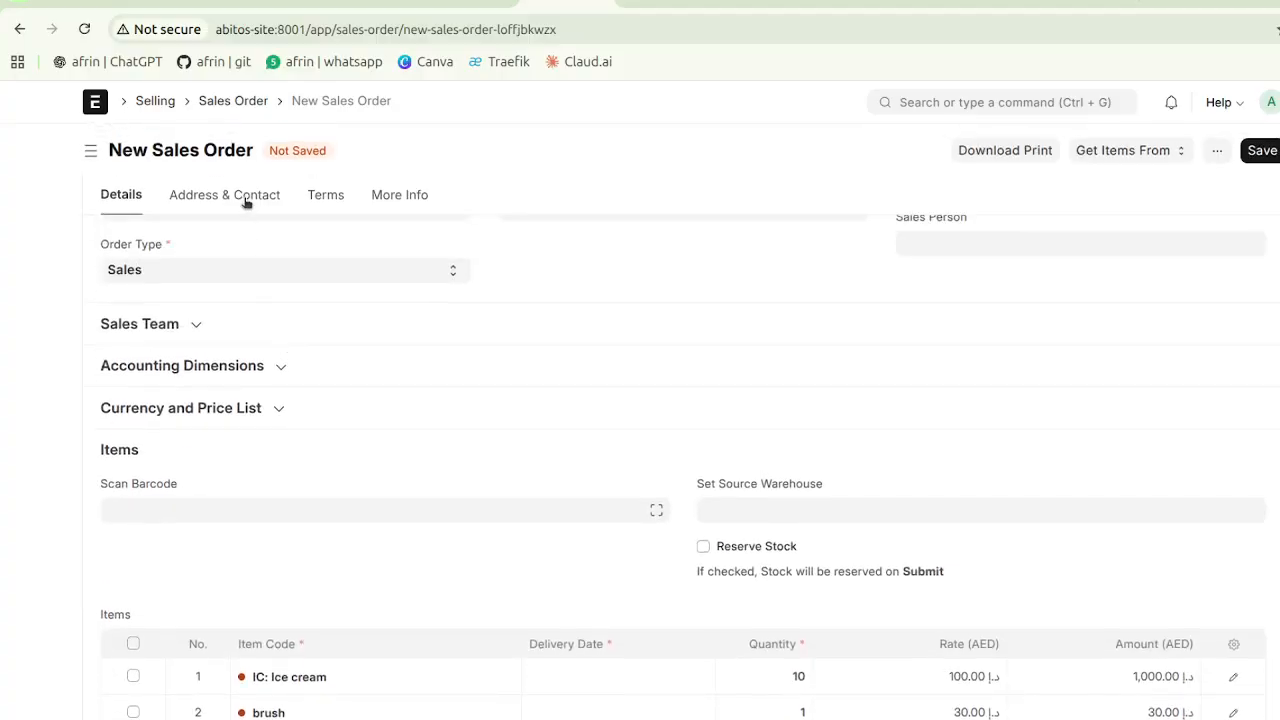
click(244, 200)
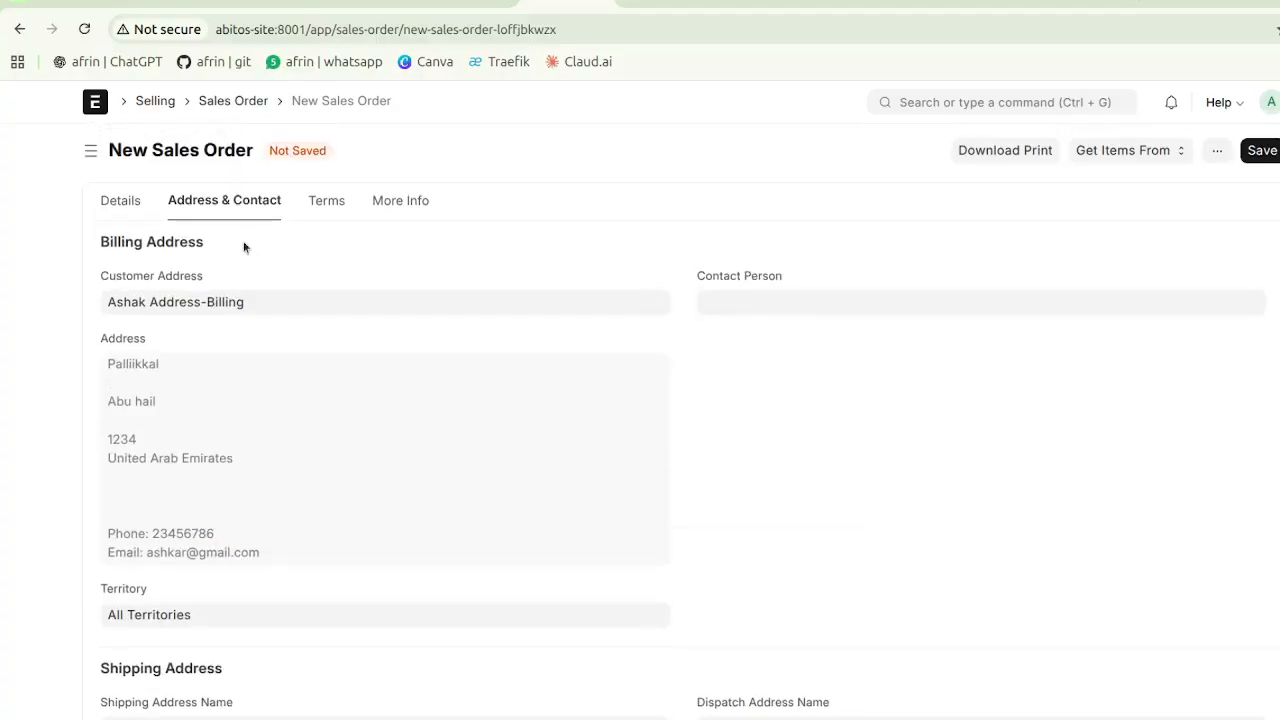
click(123, 203)
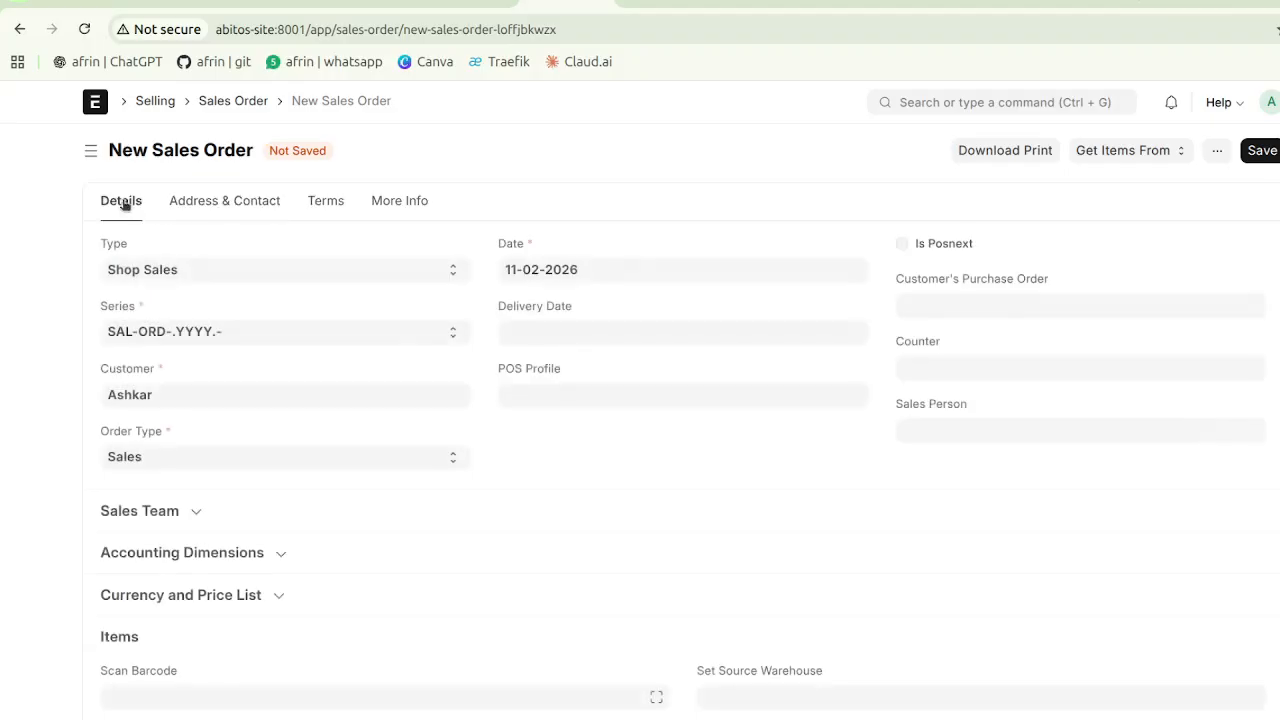
Start a new payment terms template from the sales order's terms and name it "30 days Credit".
click(334, 198)
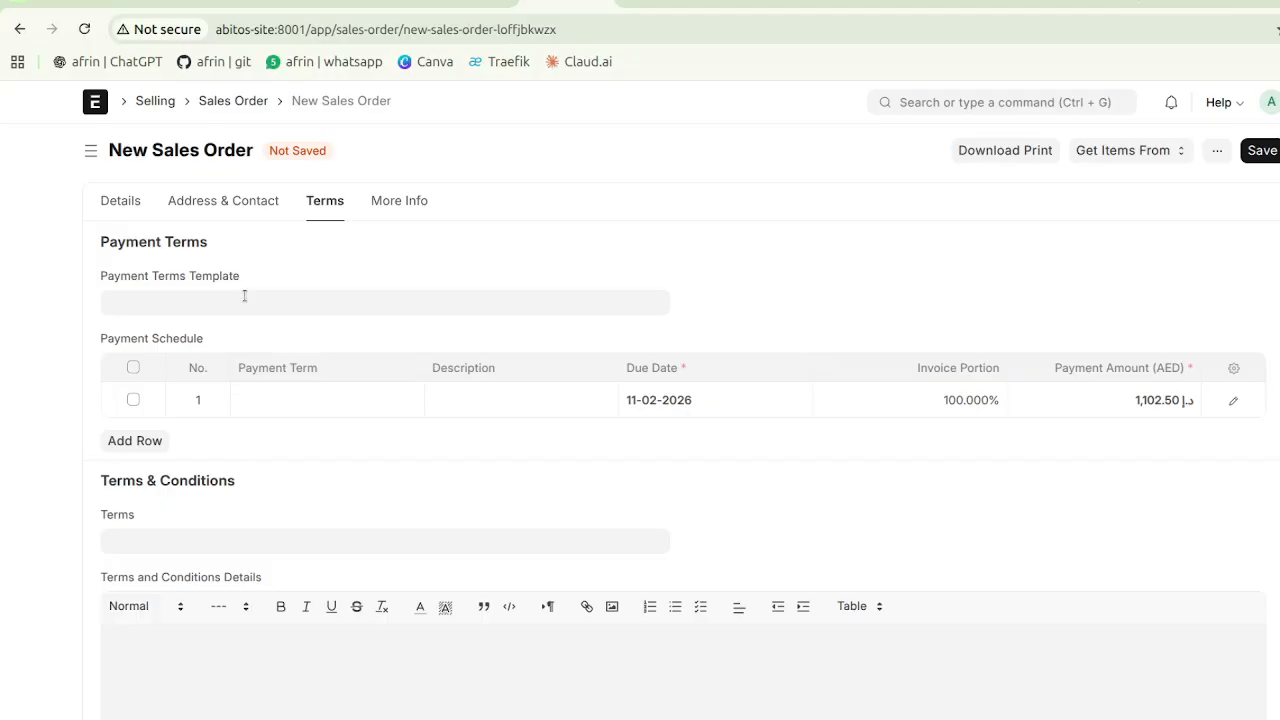
click(244, 296)
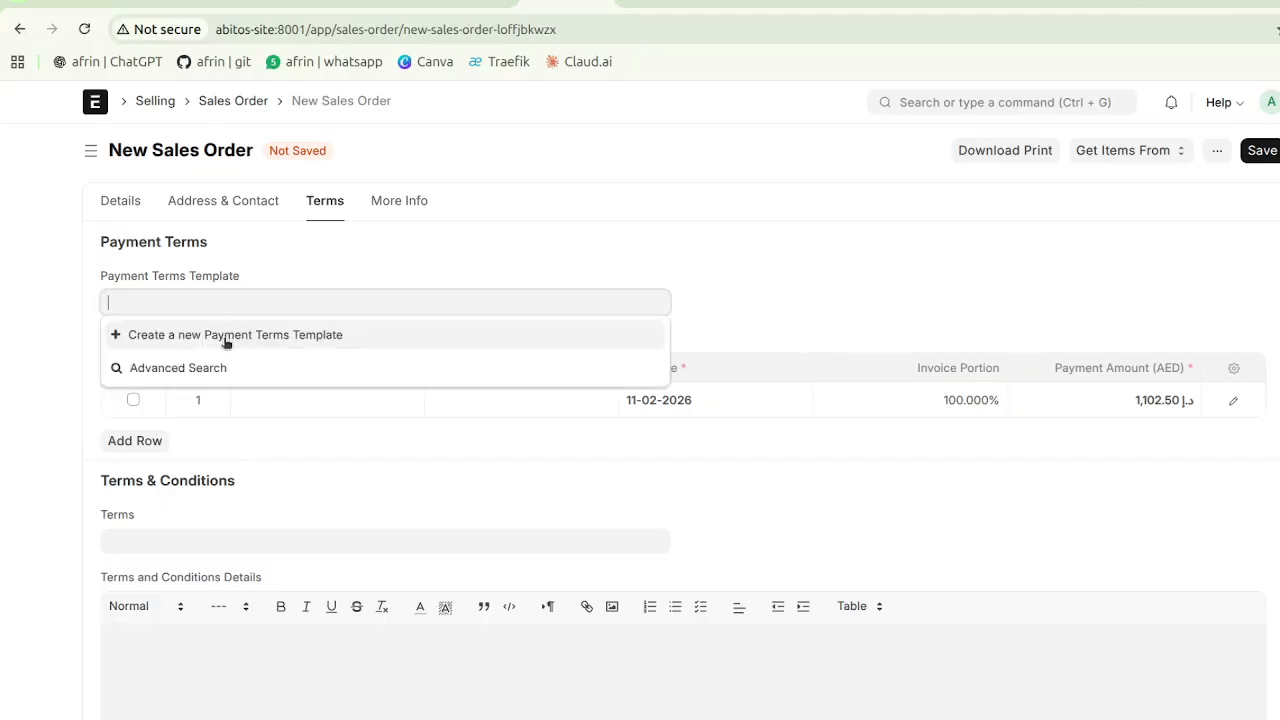
click(225, 337)
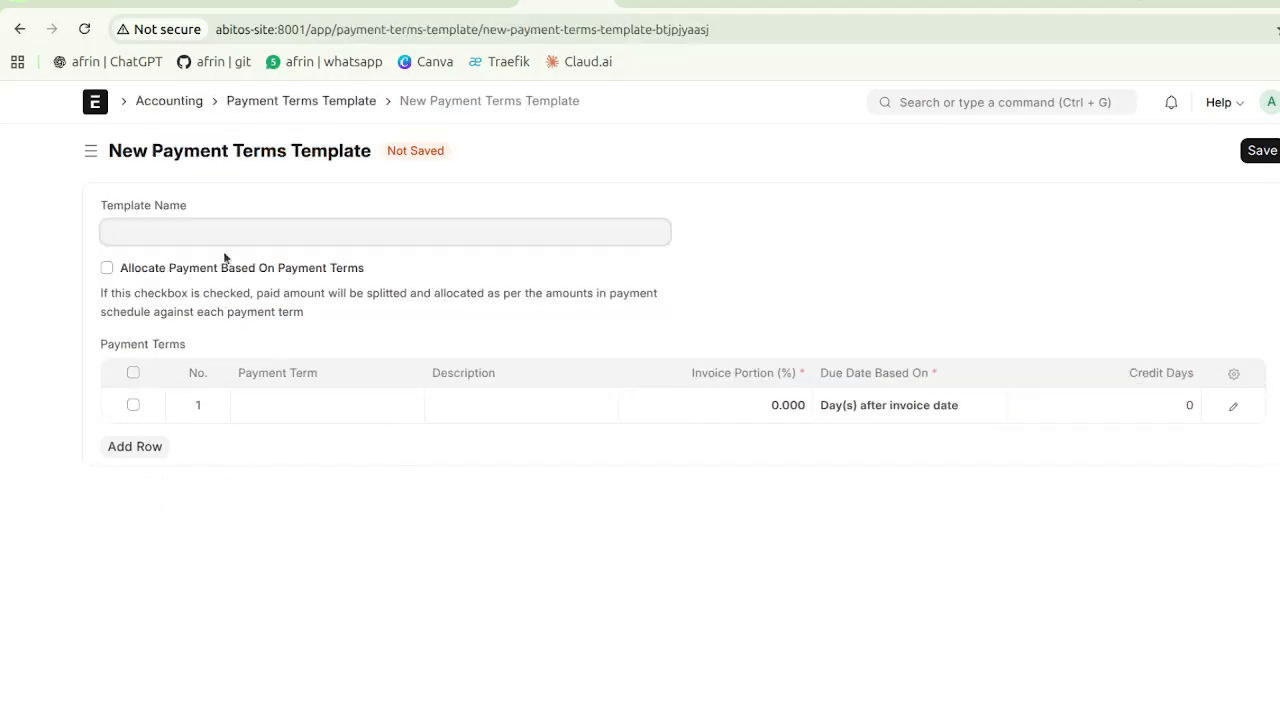
text(30 Credit)
key(BackSpace)
text(t)
click(125, 231)
text(days)
click(263, 208)
Start a new payment term from the template's first row, naming it "30 Days" with 30 credit days.
click(278, 409)
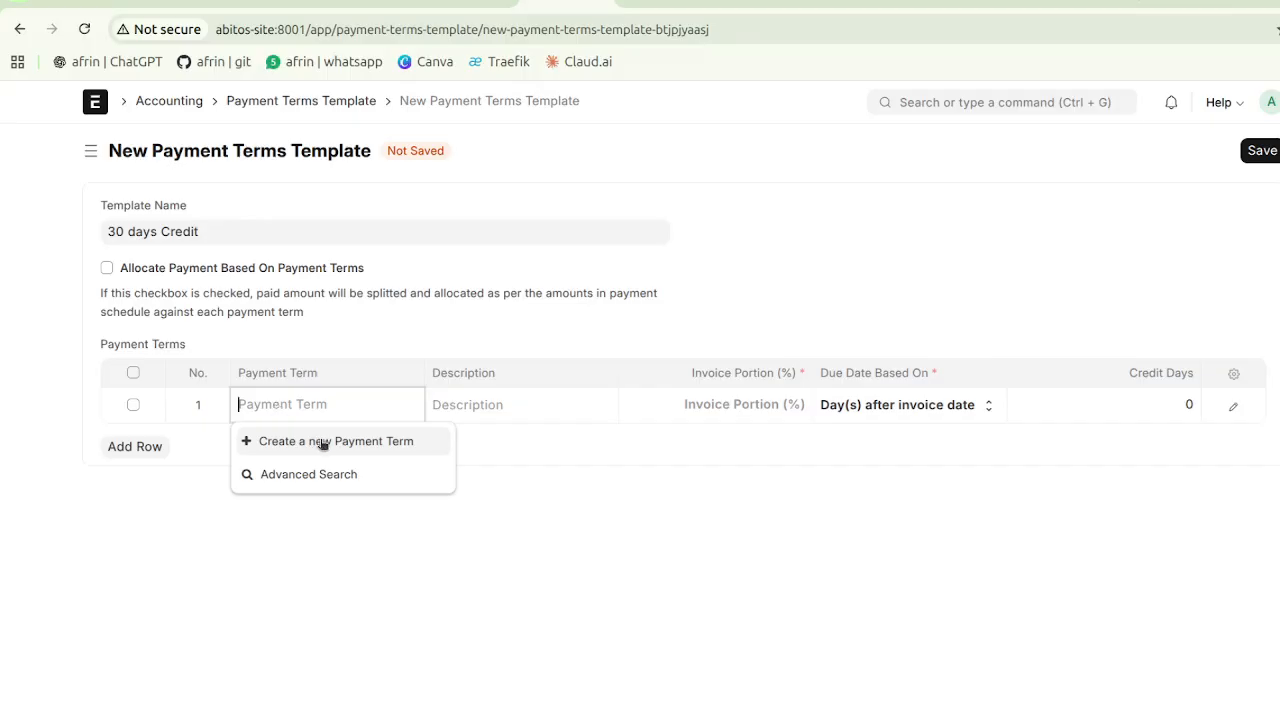
click(322, 443)
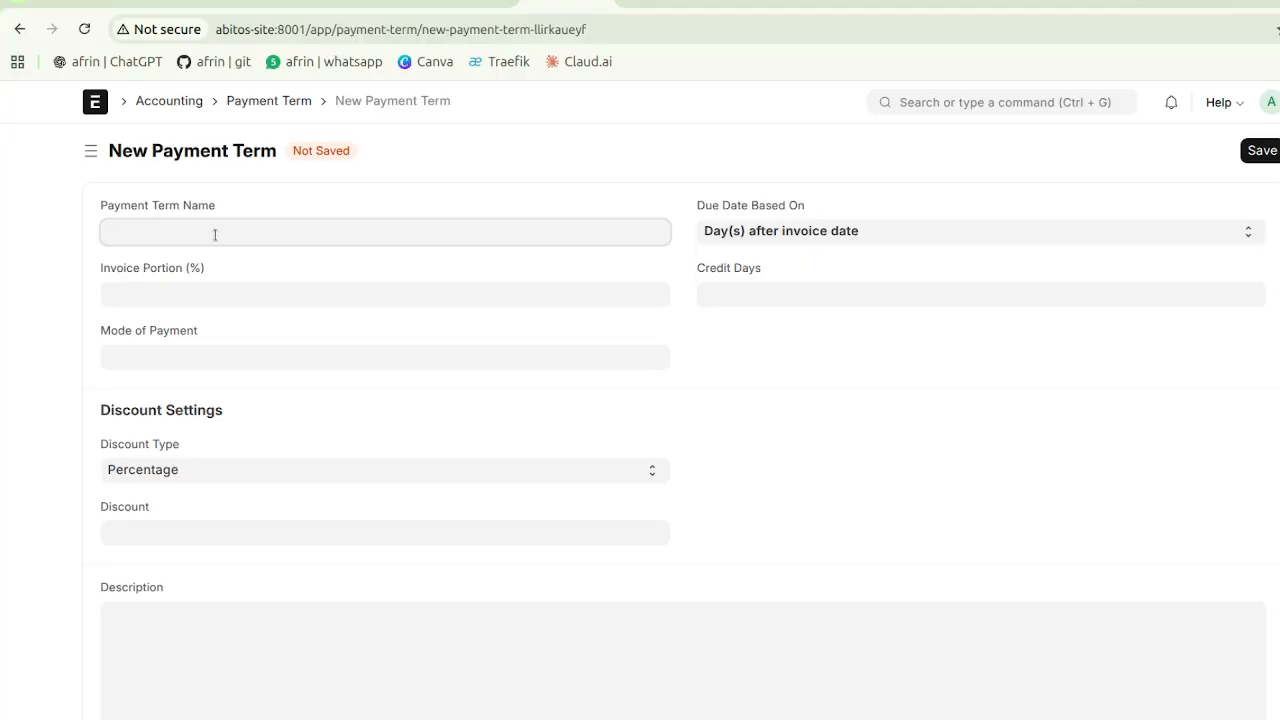
text(#0 Days)
key(BackSpace)
text(3)
click(303, 203)
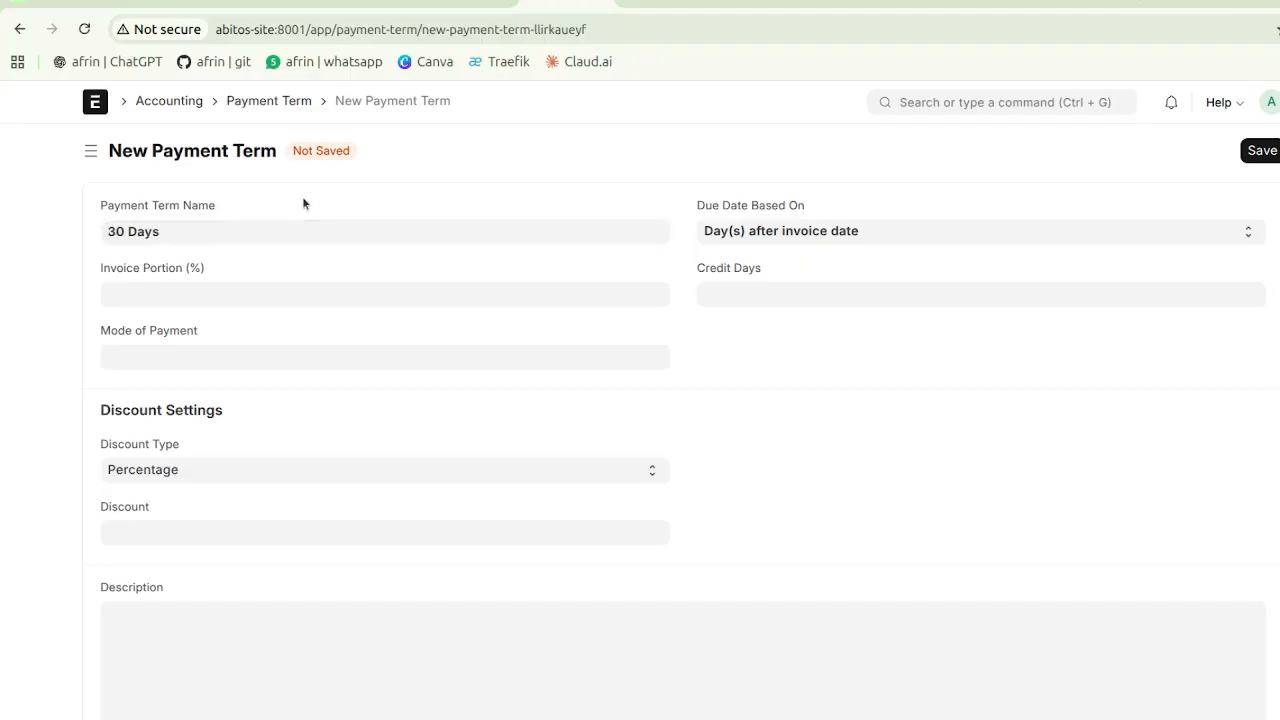
click(746, 285)
text(30)
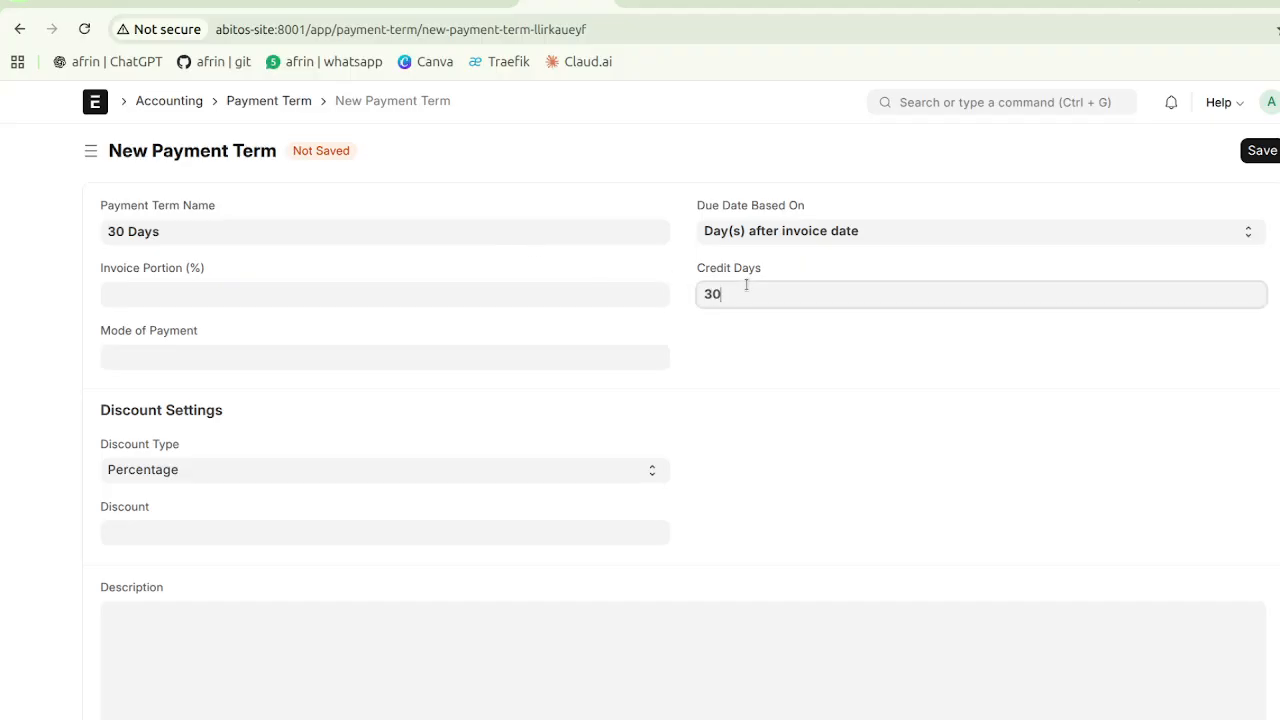
click(745, 339)
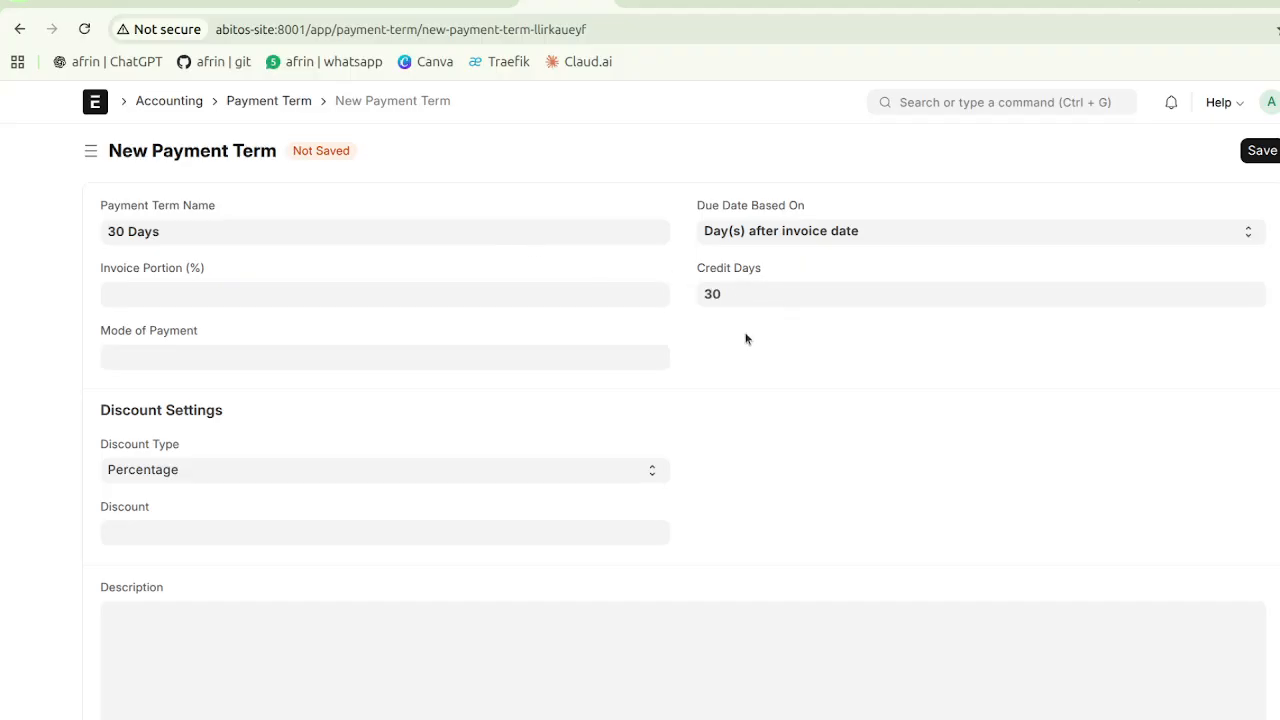
Set the 30 Days payment term's invoice portion to 100% and save the payment term.
click(263, 287)
text(1000)
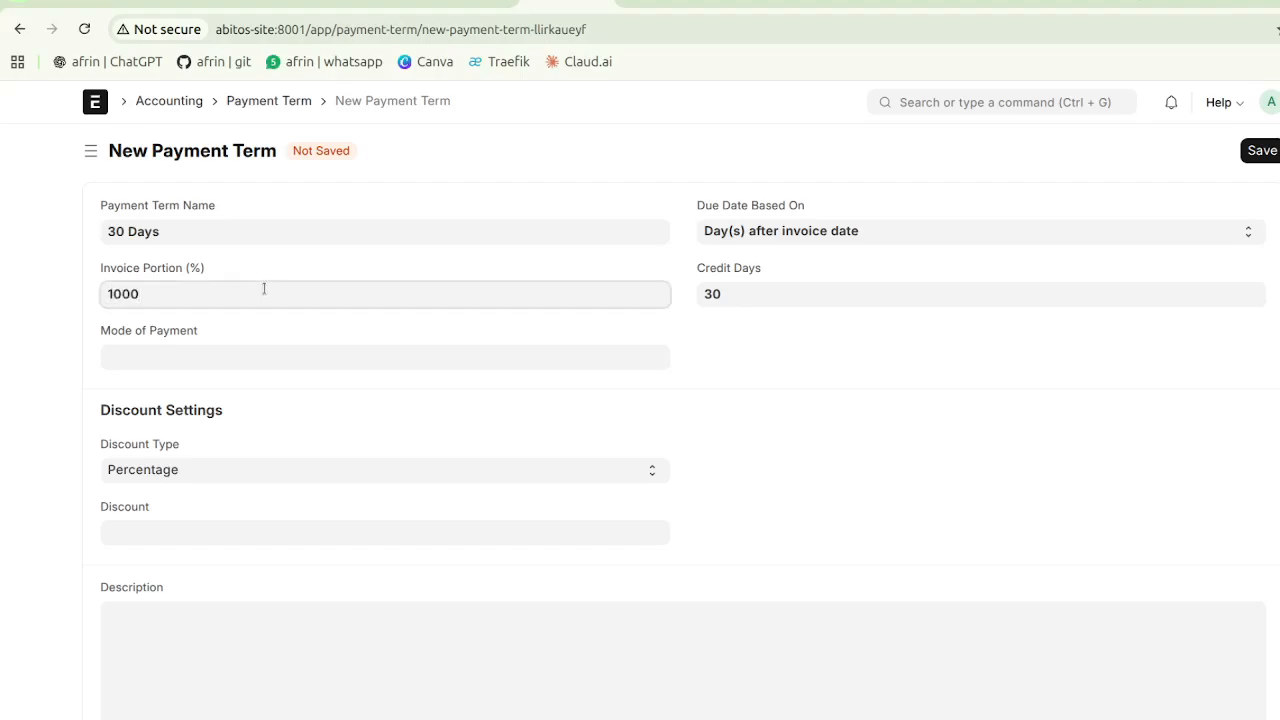
key(BackSpace)
click(326, 271)
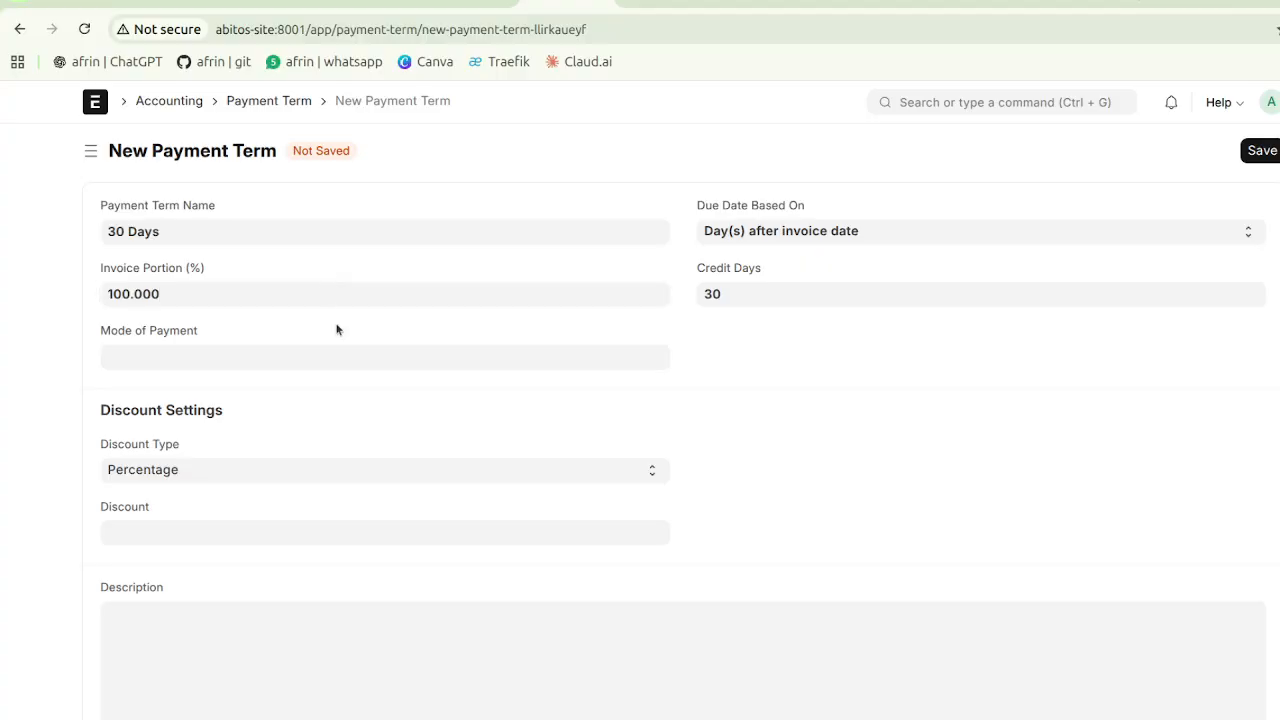
click(1265, 152)
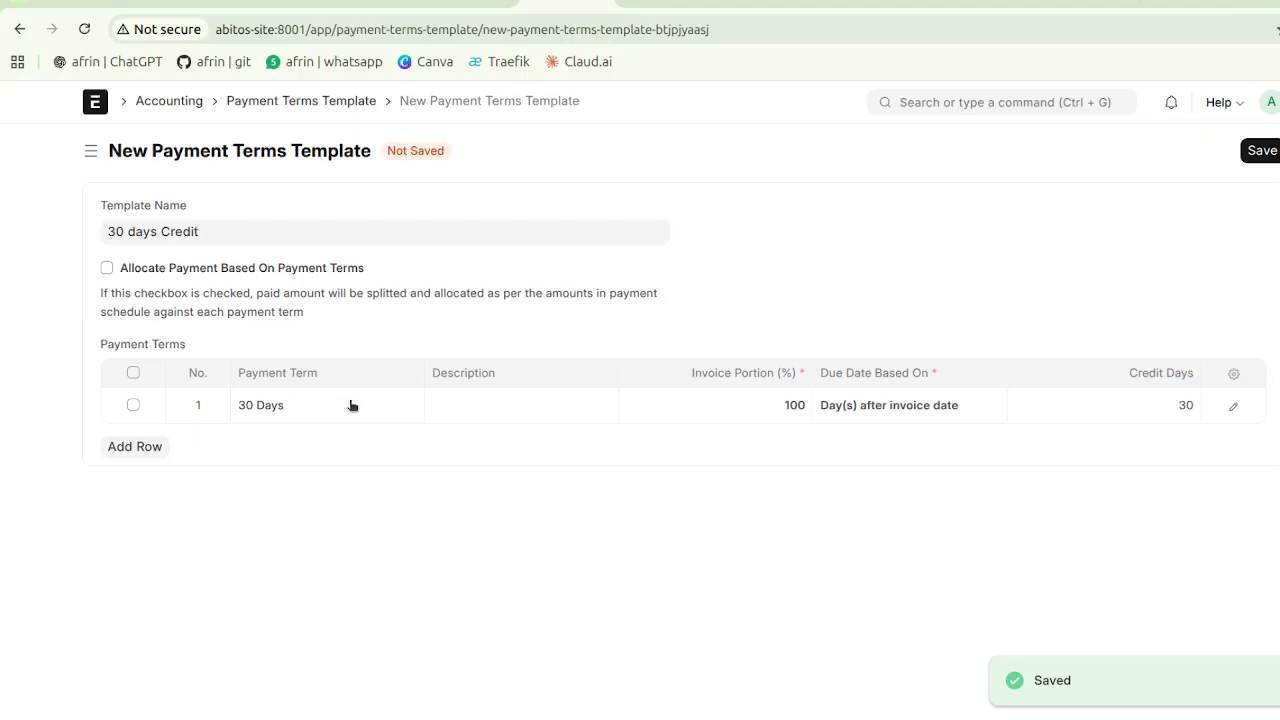
click(148, 448)
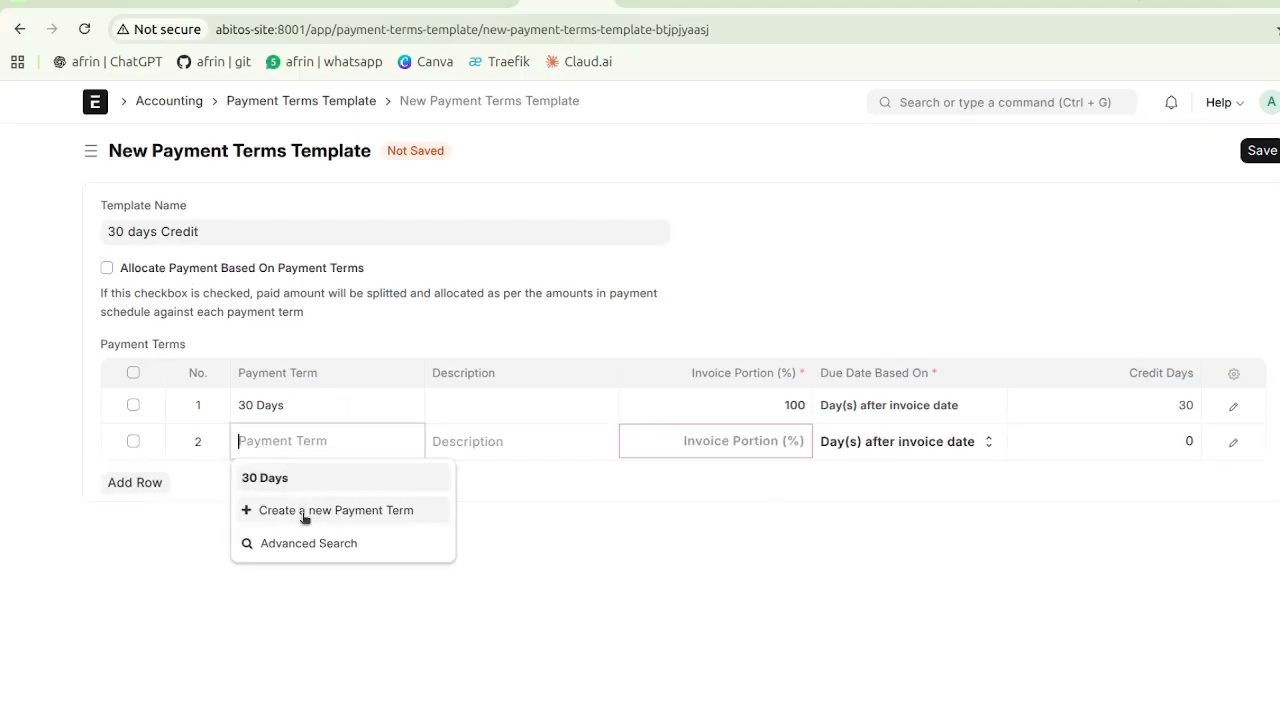
click(133, 446)
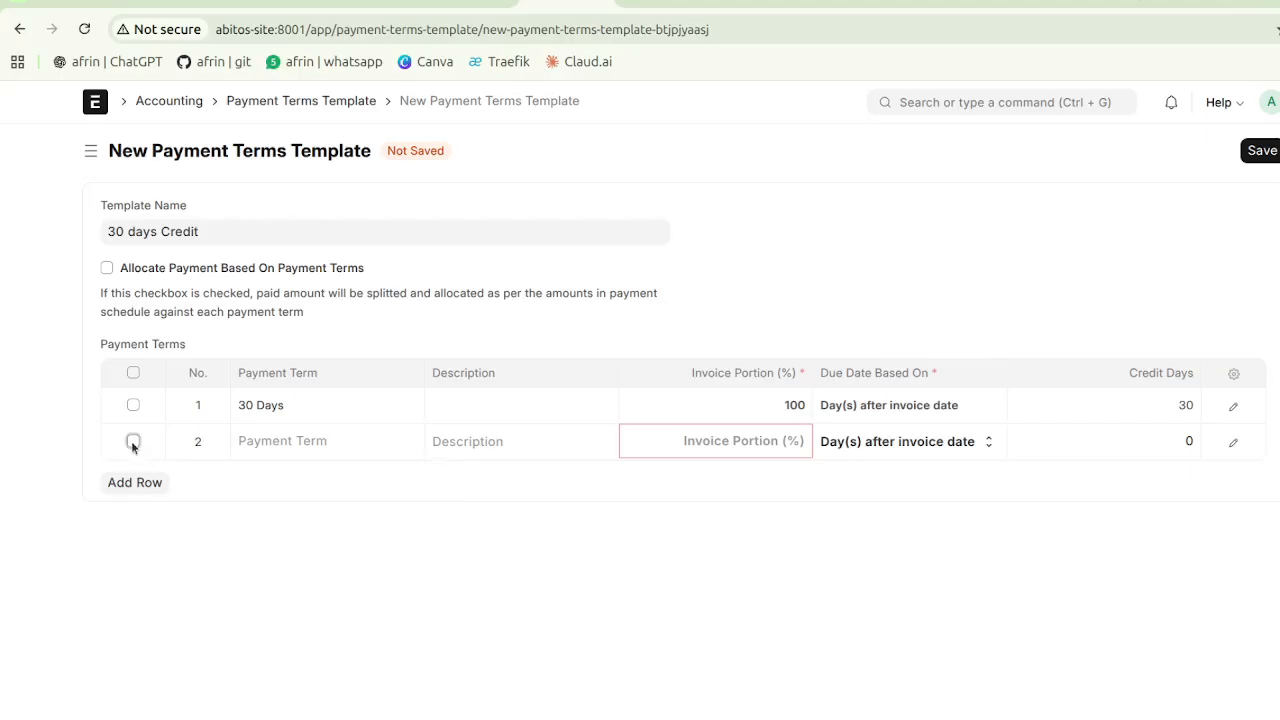
click(133, 442)
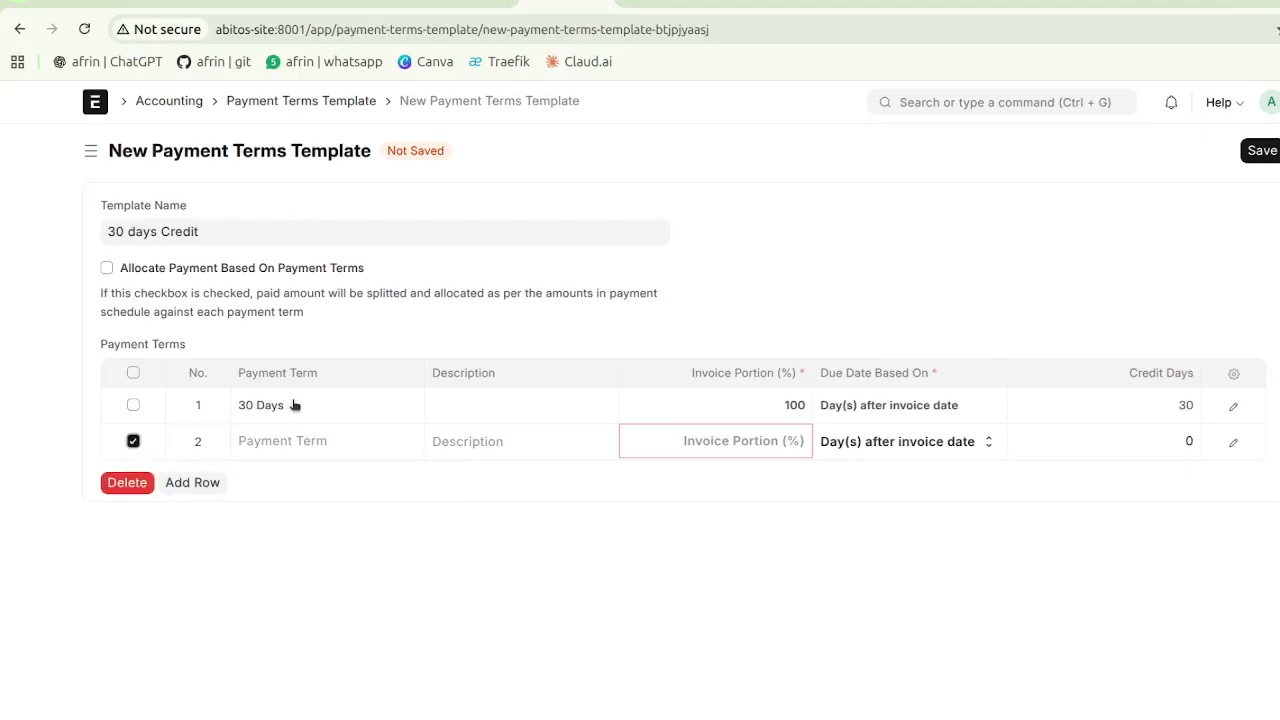
click(216, 233)
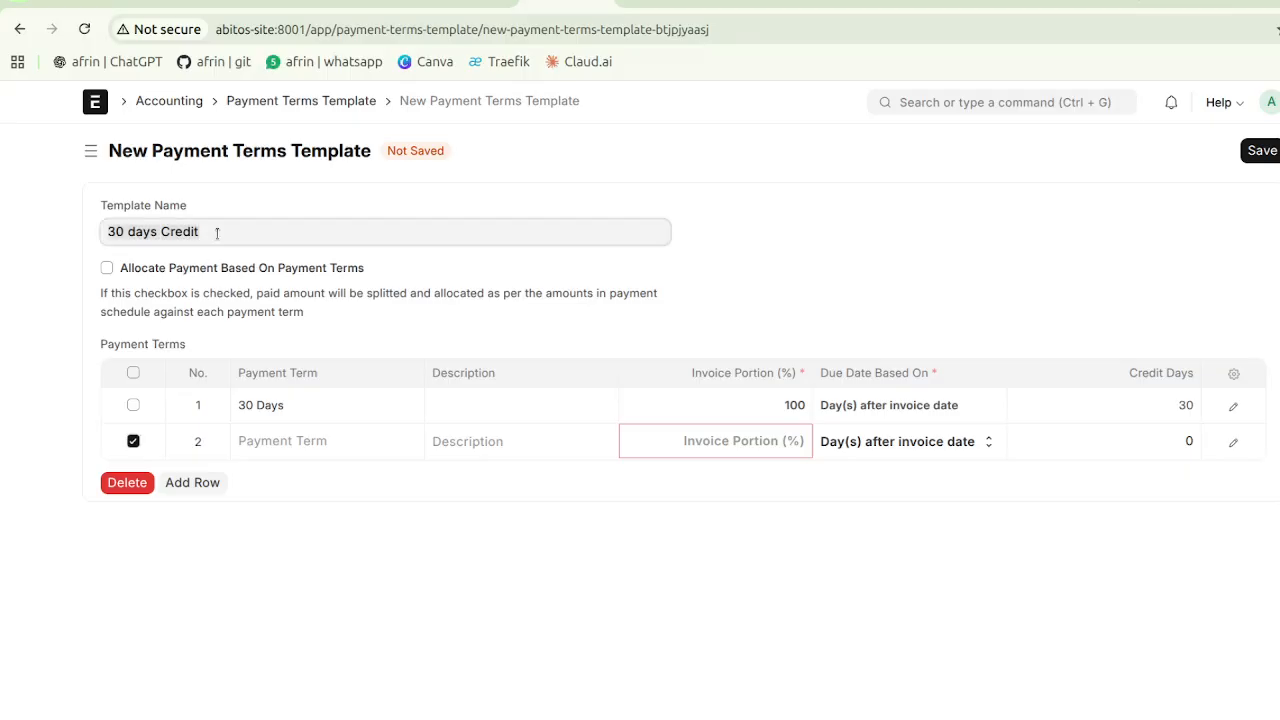
click(254, 206)
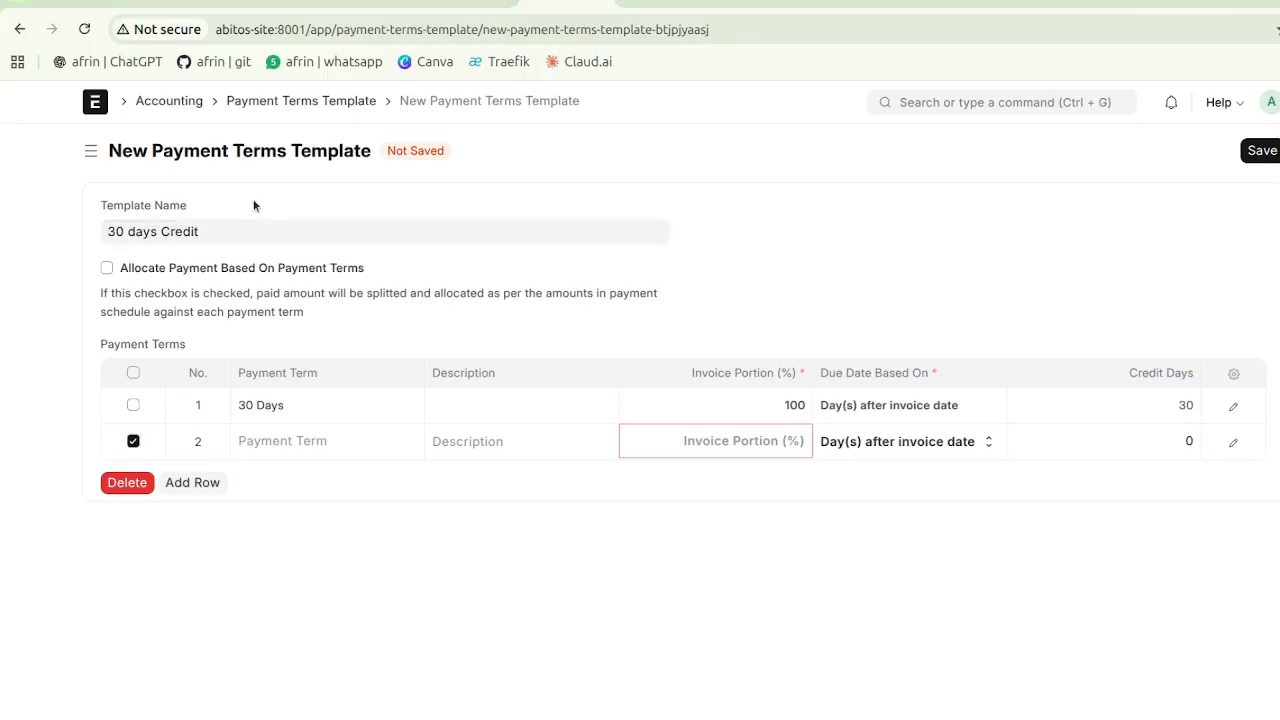
click(131, 480)
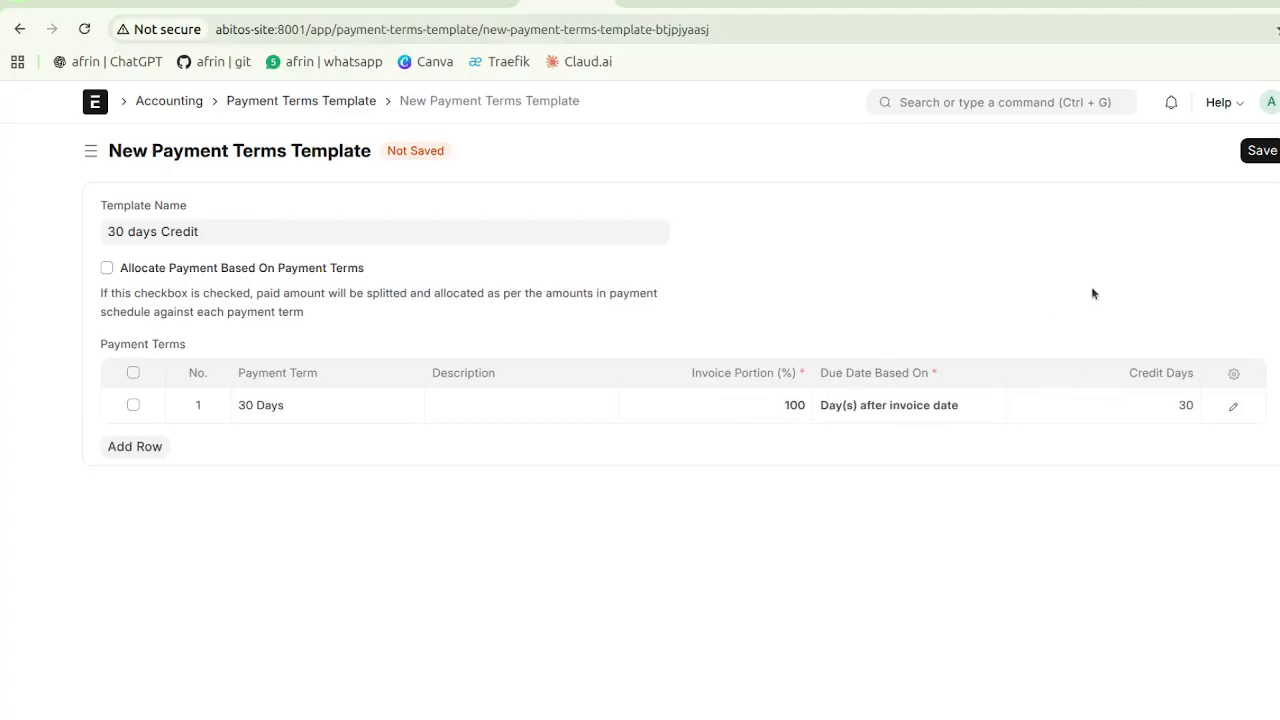
Save the "30 days Credit" payment terms template.
click(1264, 151)
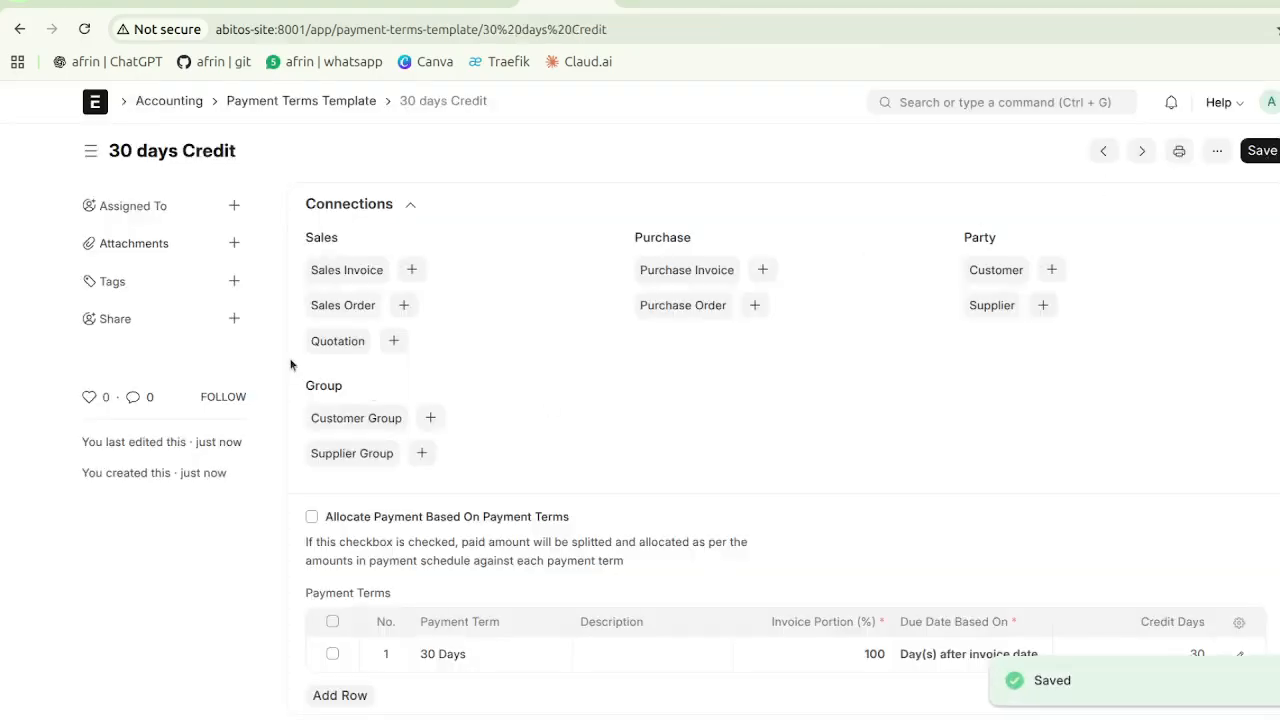
click(21, 32)
click(21, 32)
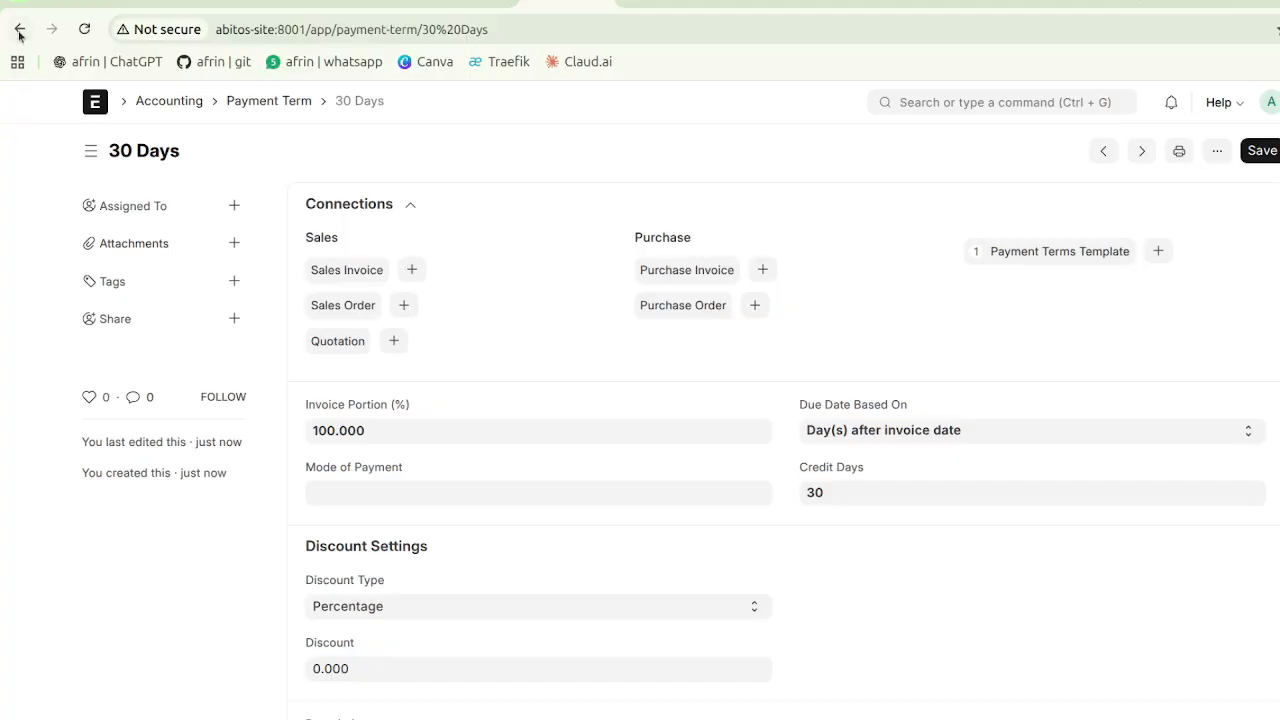
click(19, 33)
click(19, 33)
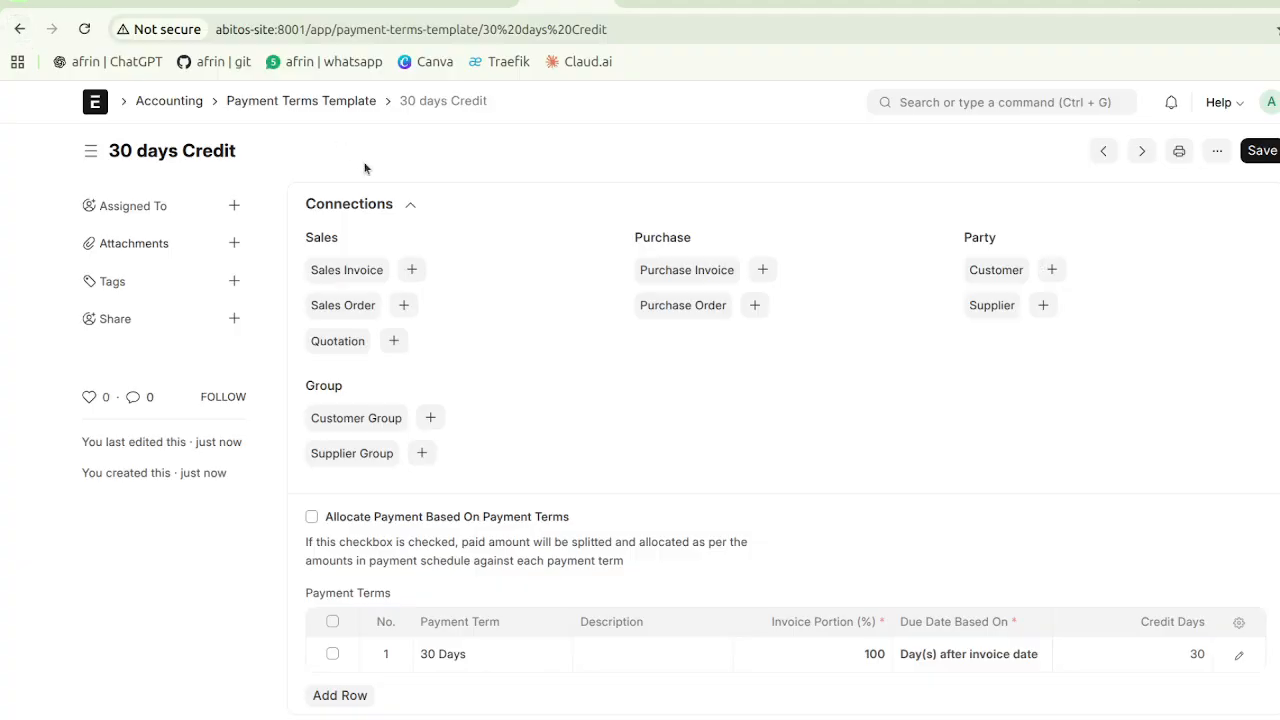
Search for the Sales Order list, open it and start a new sales order.
click(981, 107)
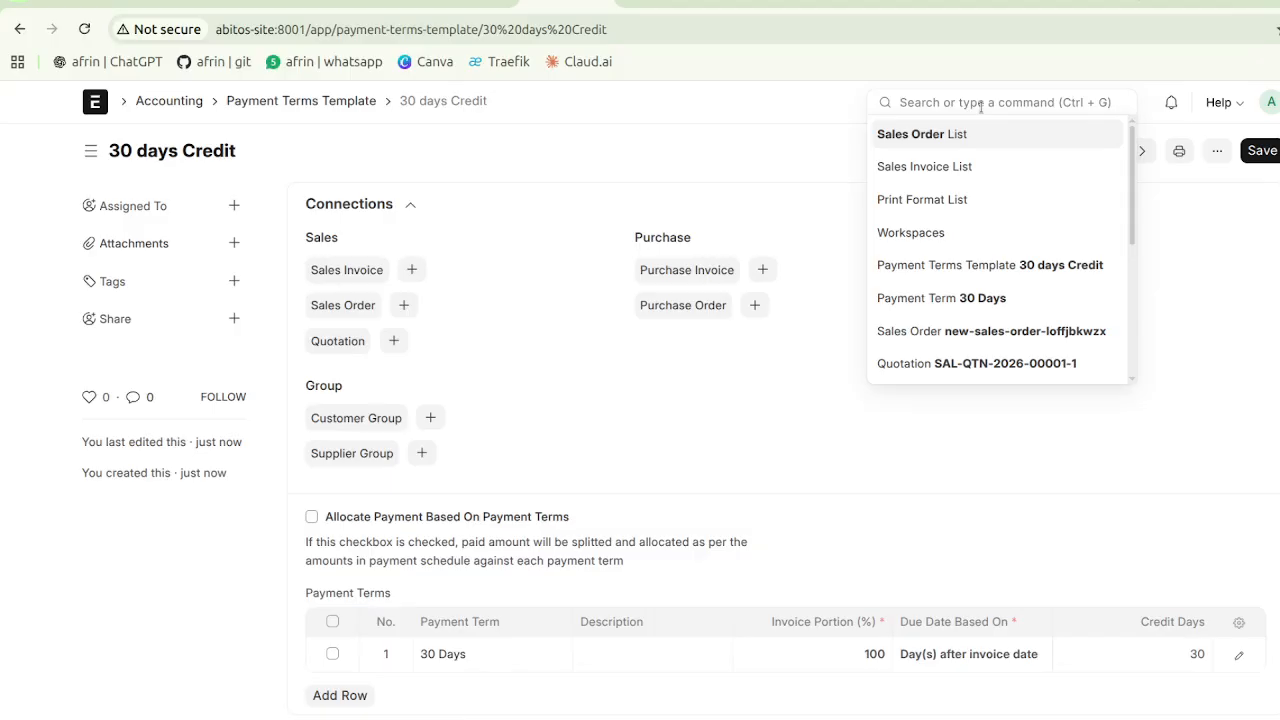
text(sales or)
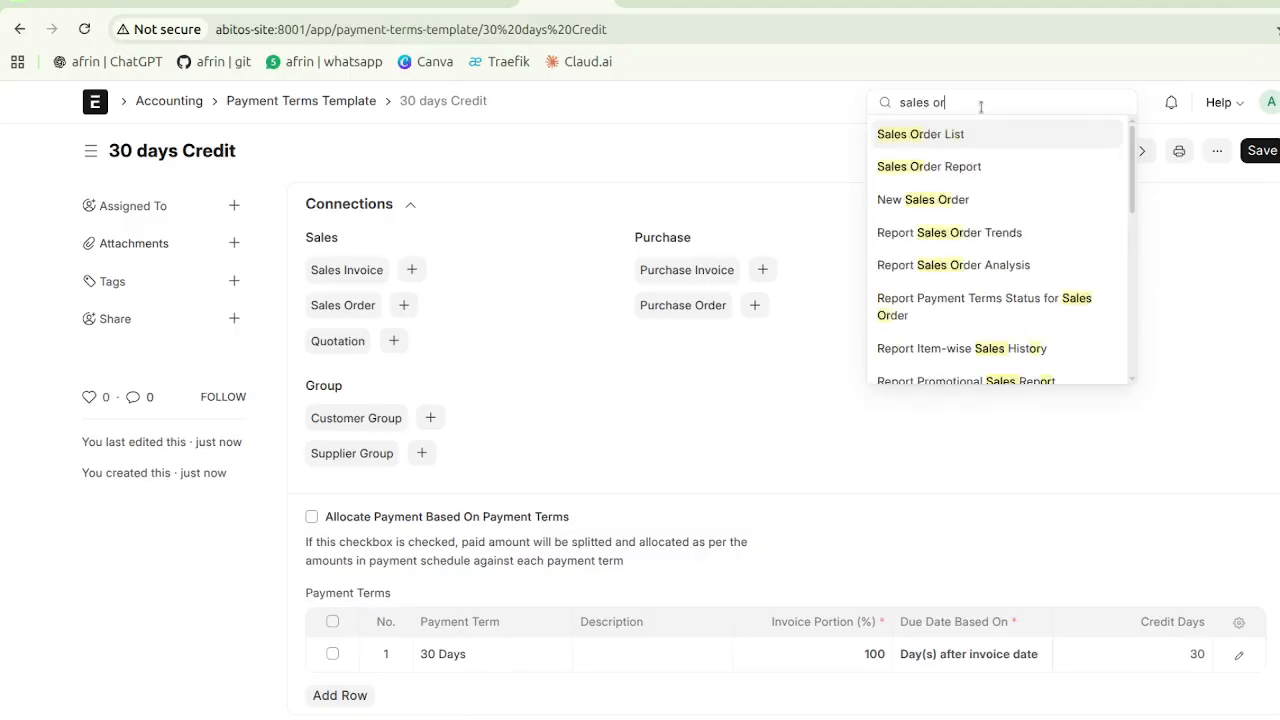
click(950, 137)
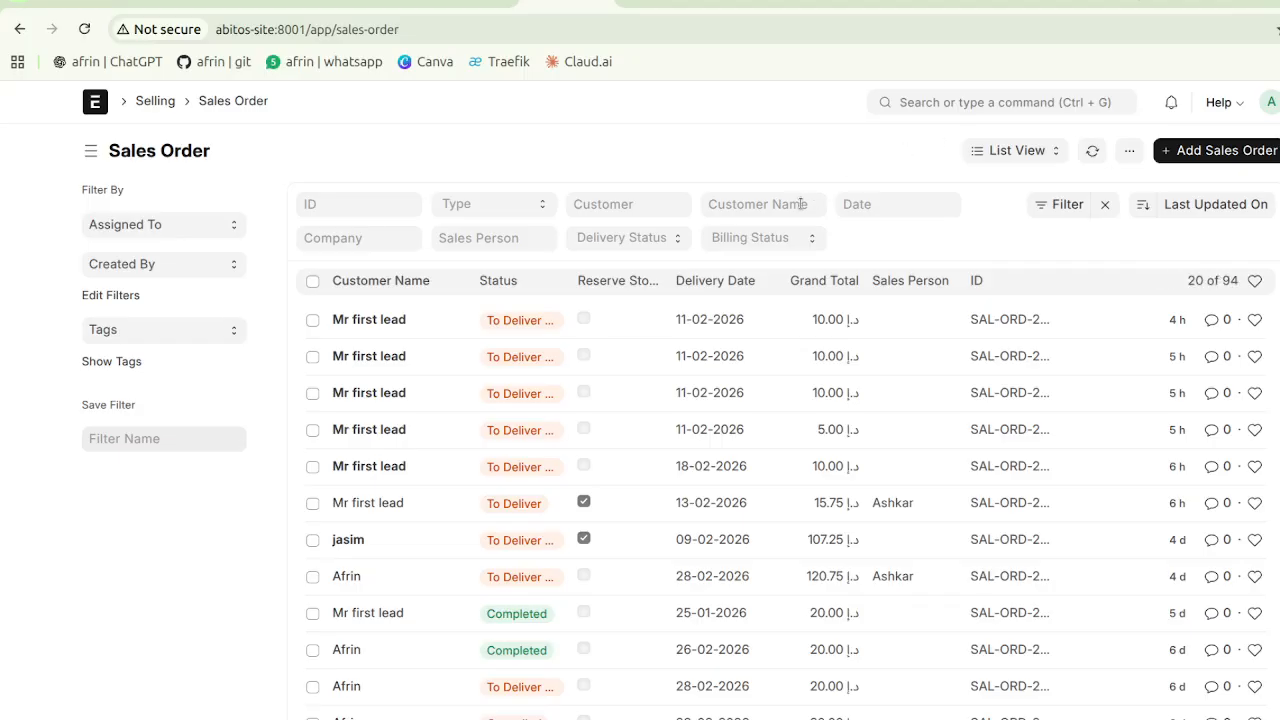
click(1205, 155)
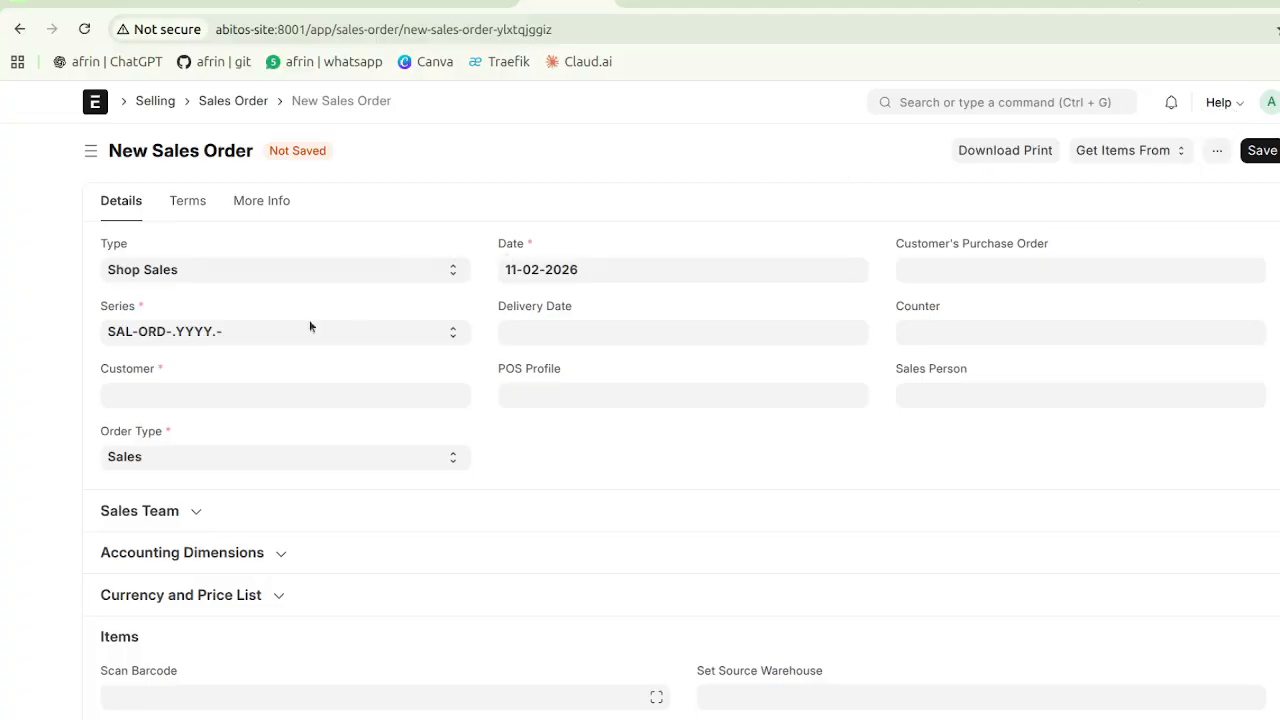
Choose the first suggested customer for the sales order and set the delivery date to 12-02-2026.
click(211, 388)
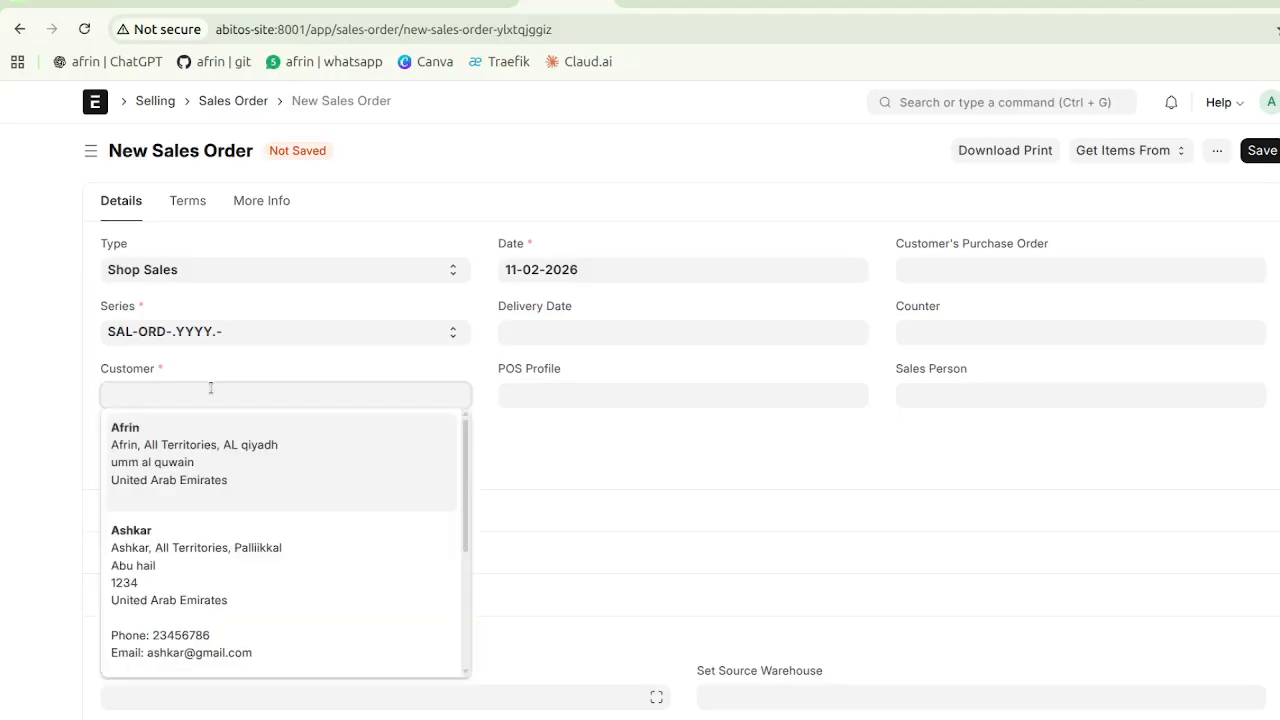
click(183, 446)
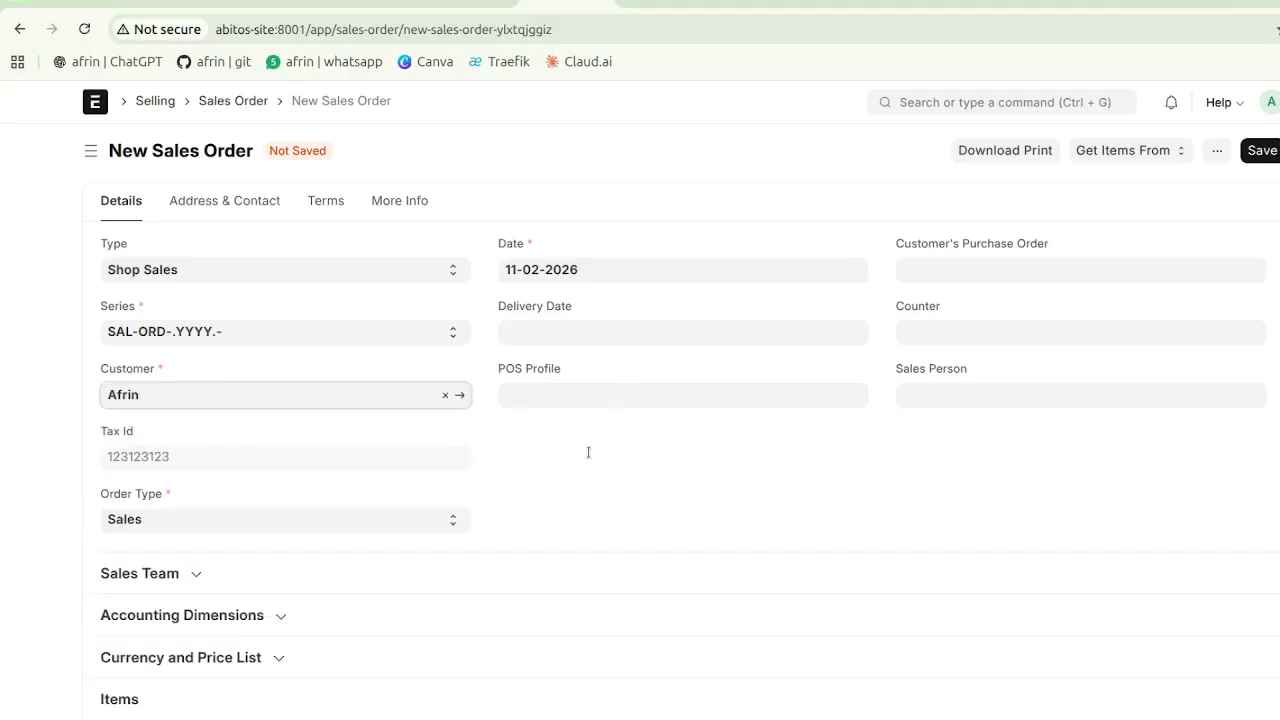
click(563, 330)
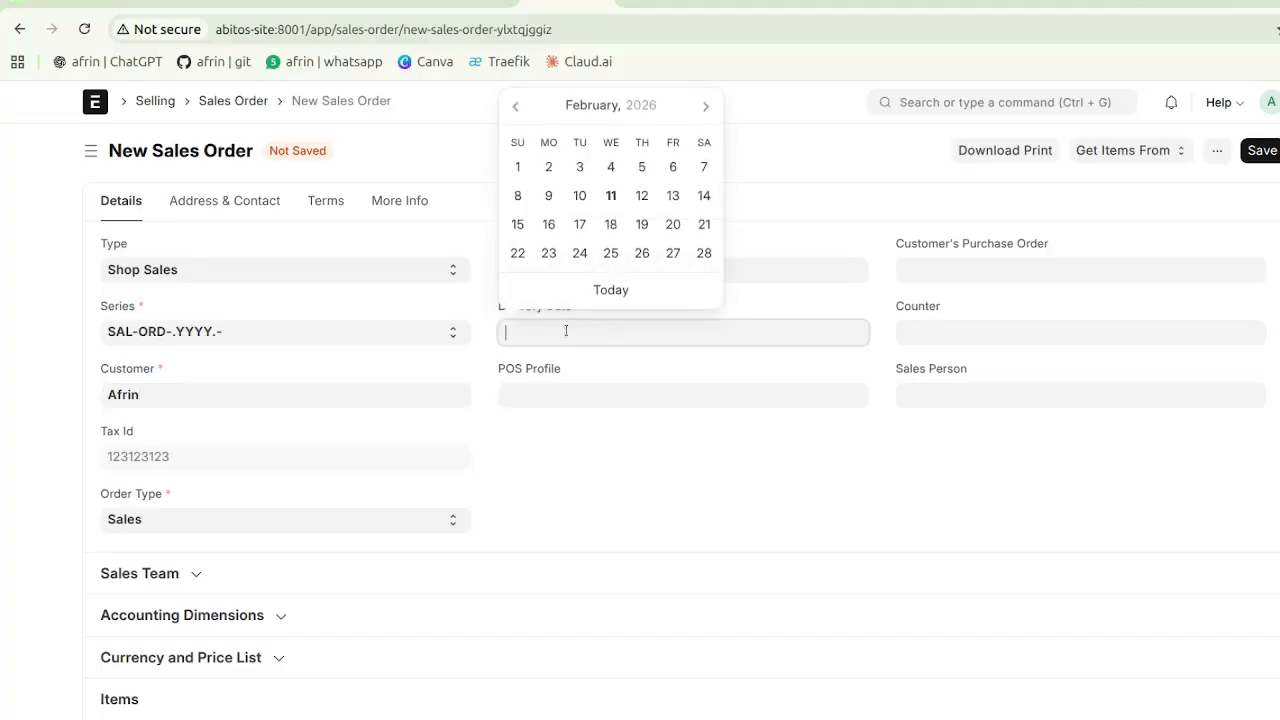
click(642, 196)
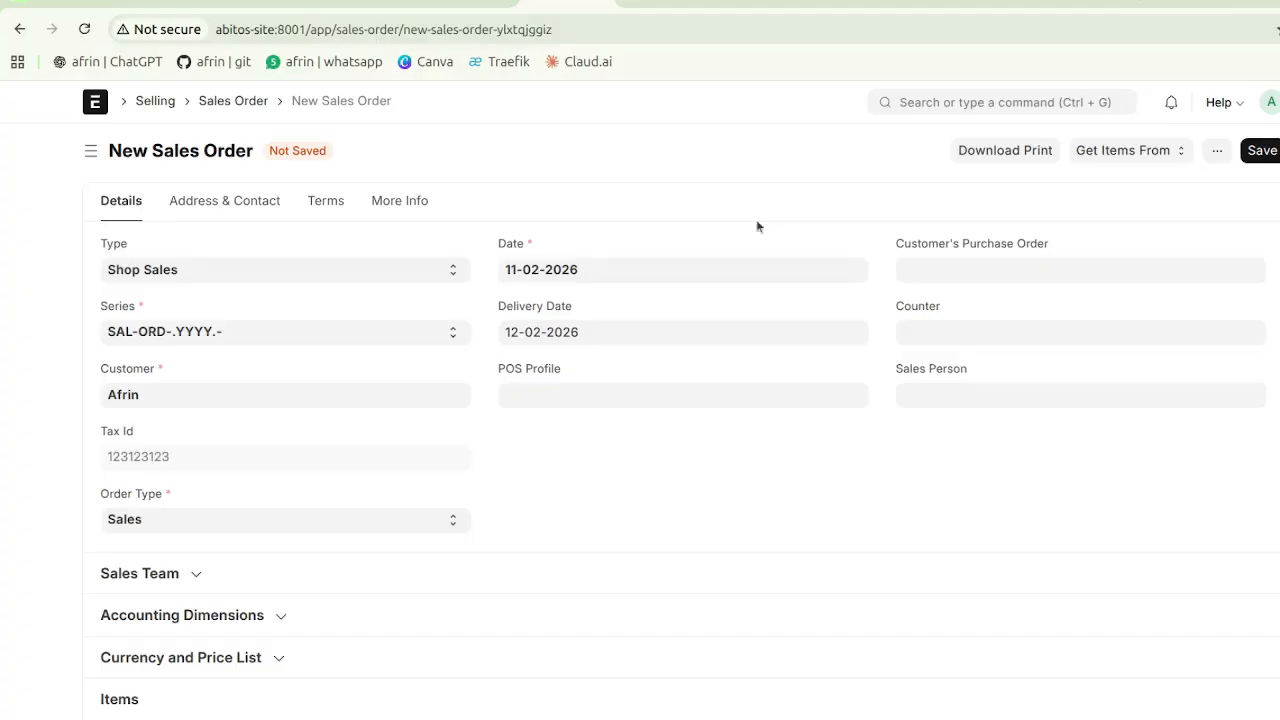
Add the item bottle to the first row of the sales order's items with a quantity of 2.
scroll(734, 309, down, 1)
scroll(734, 309, down, 3)
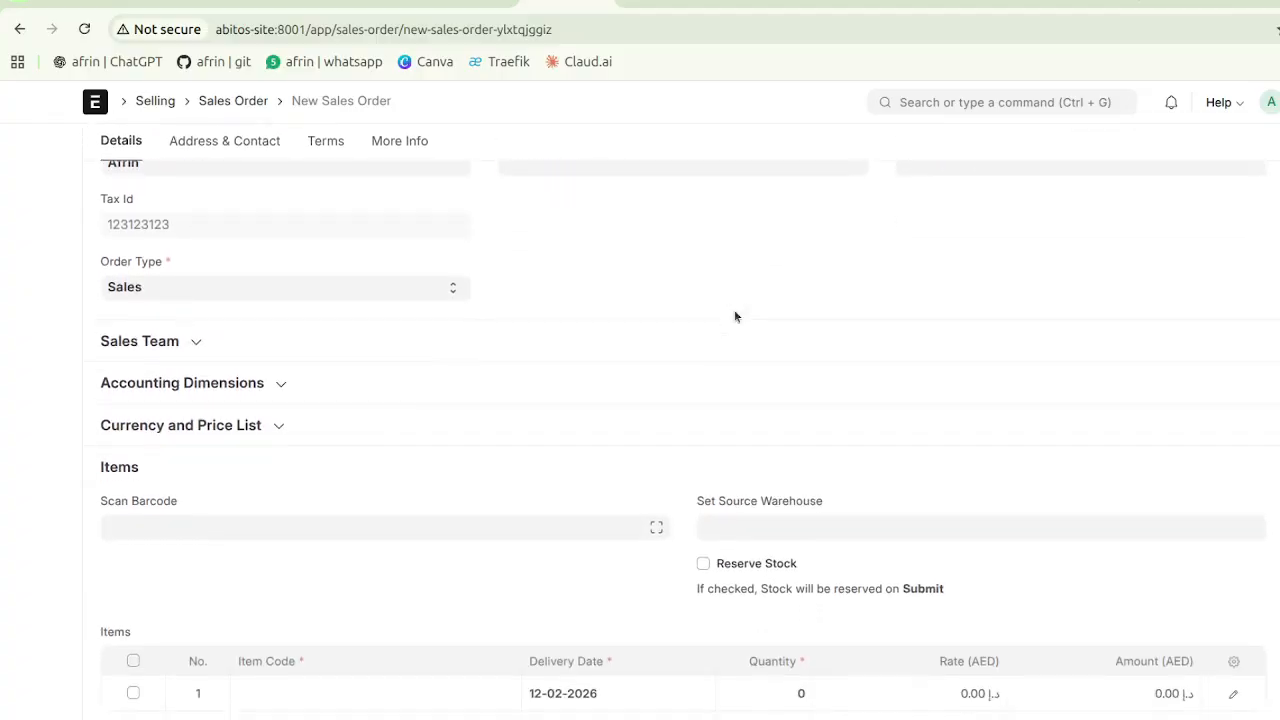
scroll(734, 309, up, 3)
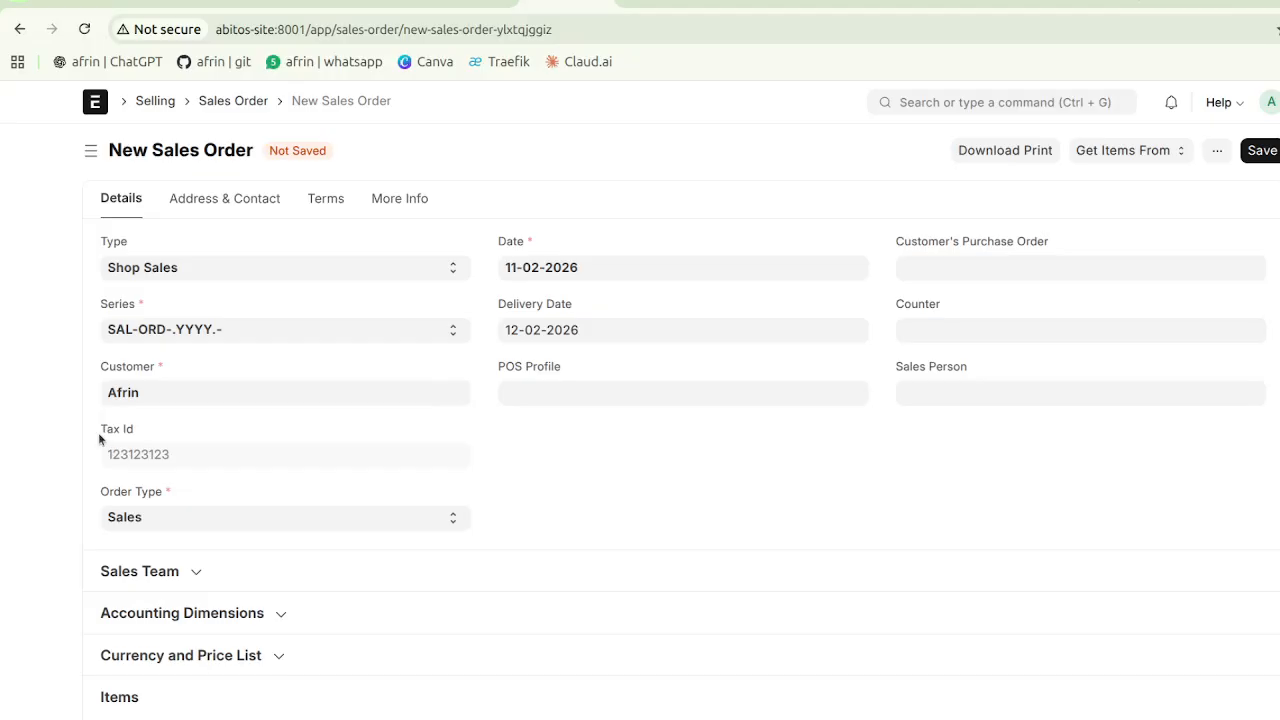
mouse_move(158, 461)
scroll(226, 447, down, 5)
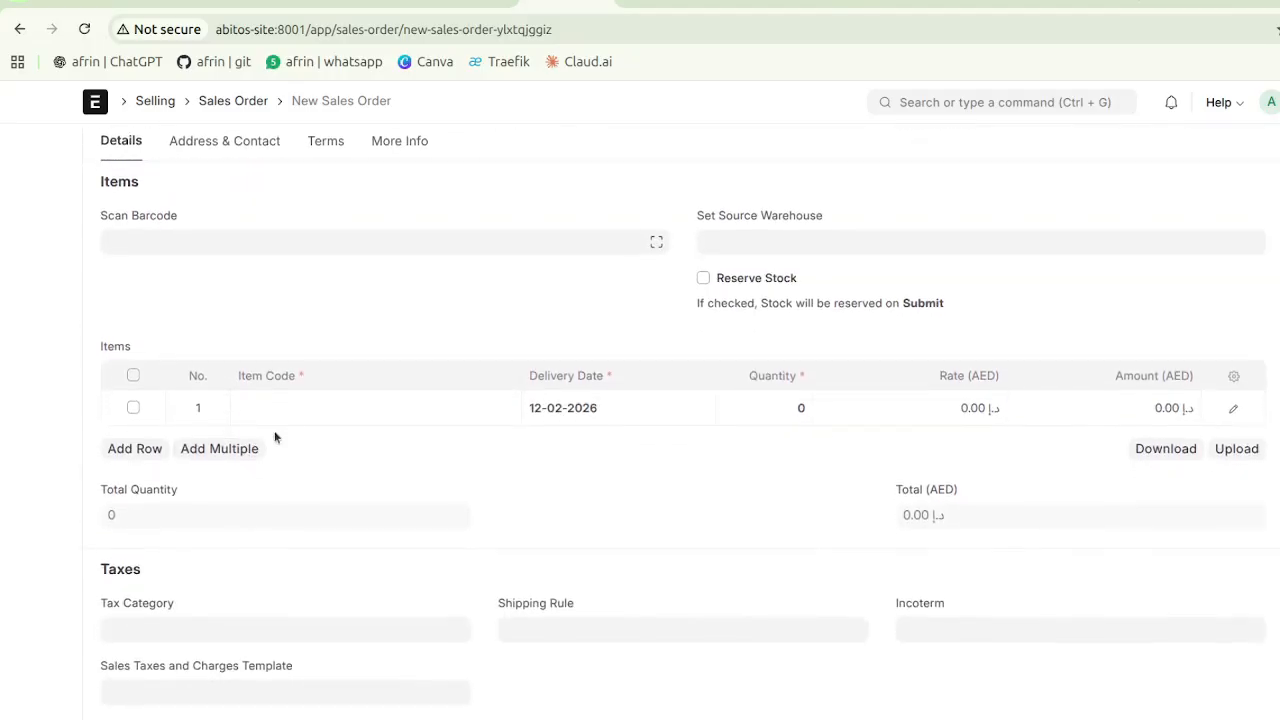
click(310, 403)
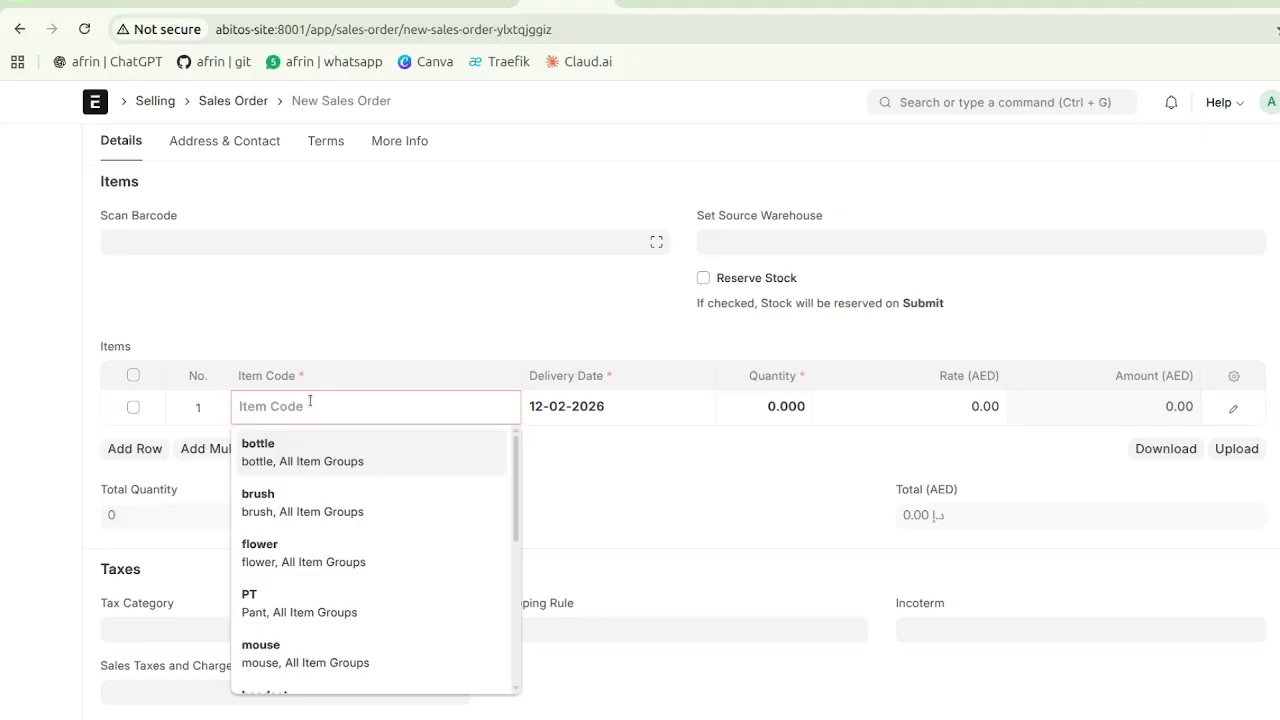
click(294, 452)
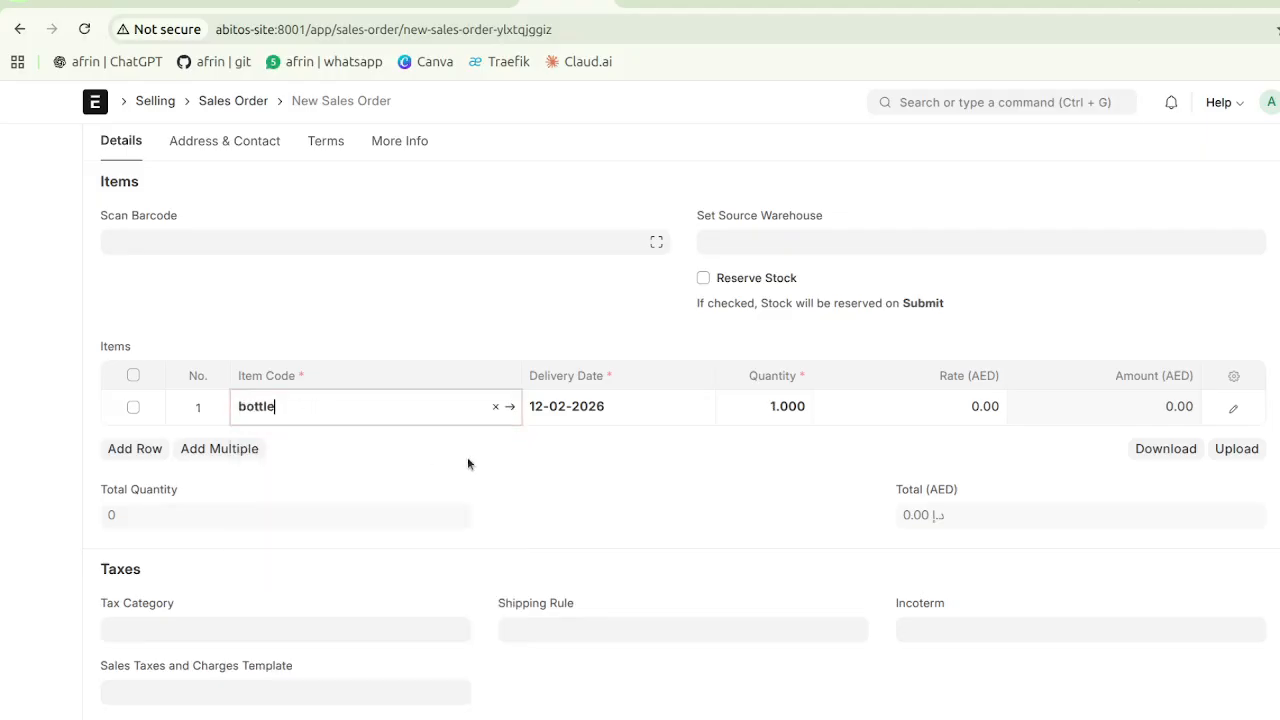
click(757, 409)
text(2)
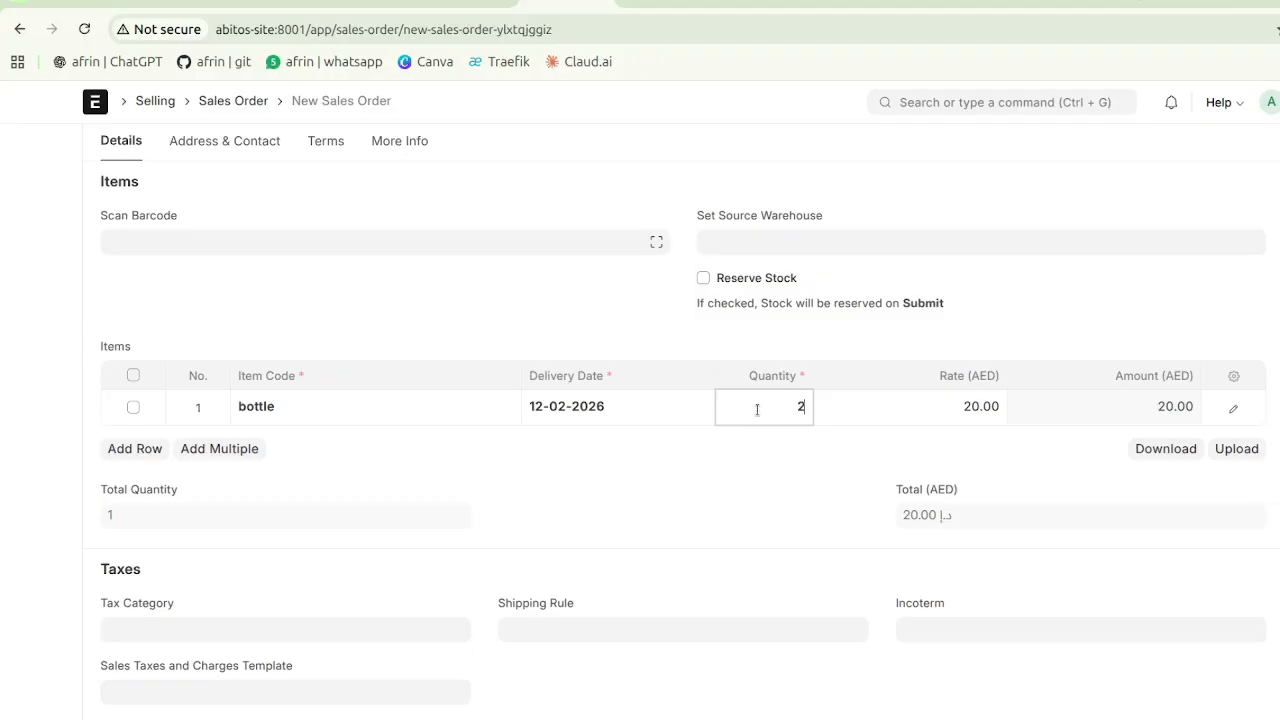
click(786, 501)
Set the bottle item's rate to 30 AED.
click(938, 406)
key(BackSpace)
text(30)
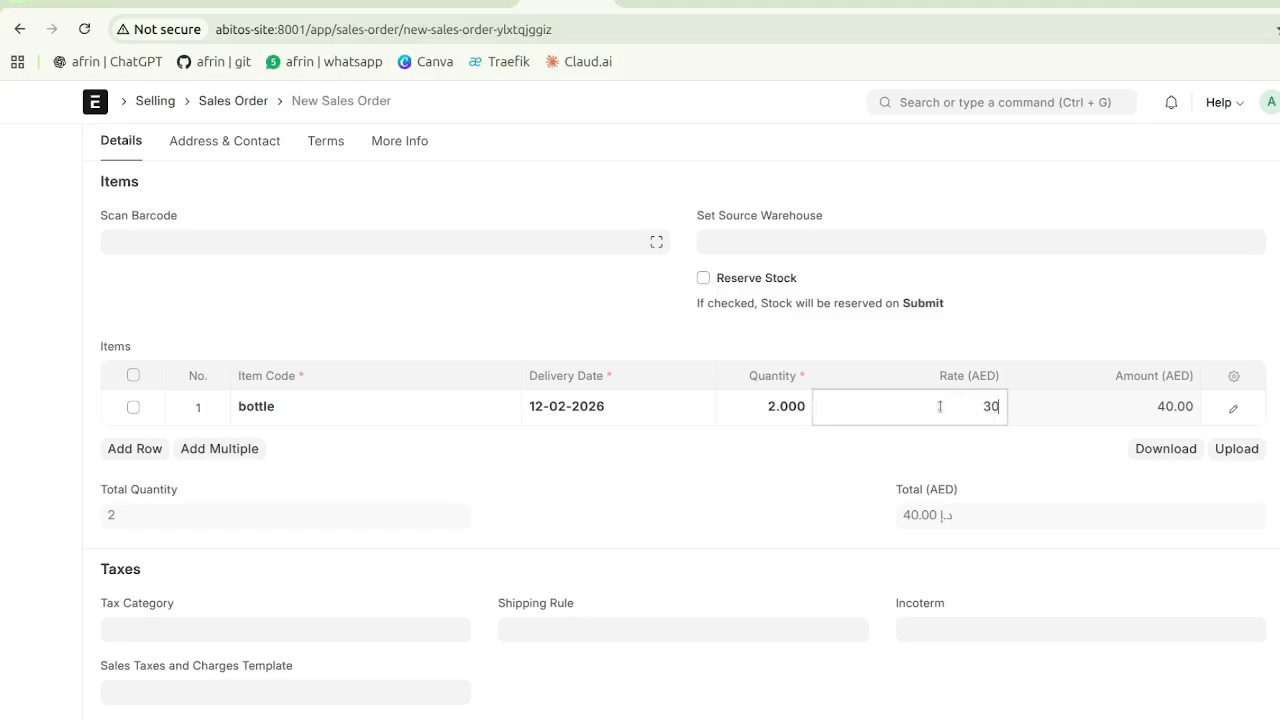
click(872, 443)
Apply the UAE VAT 5% sales taxes and charges template to the sales order.
scroll(720, 483, down, 4)
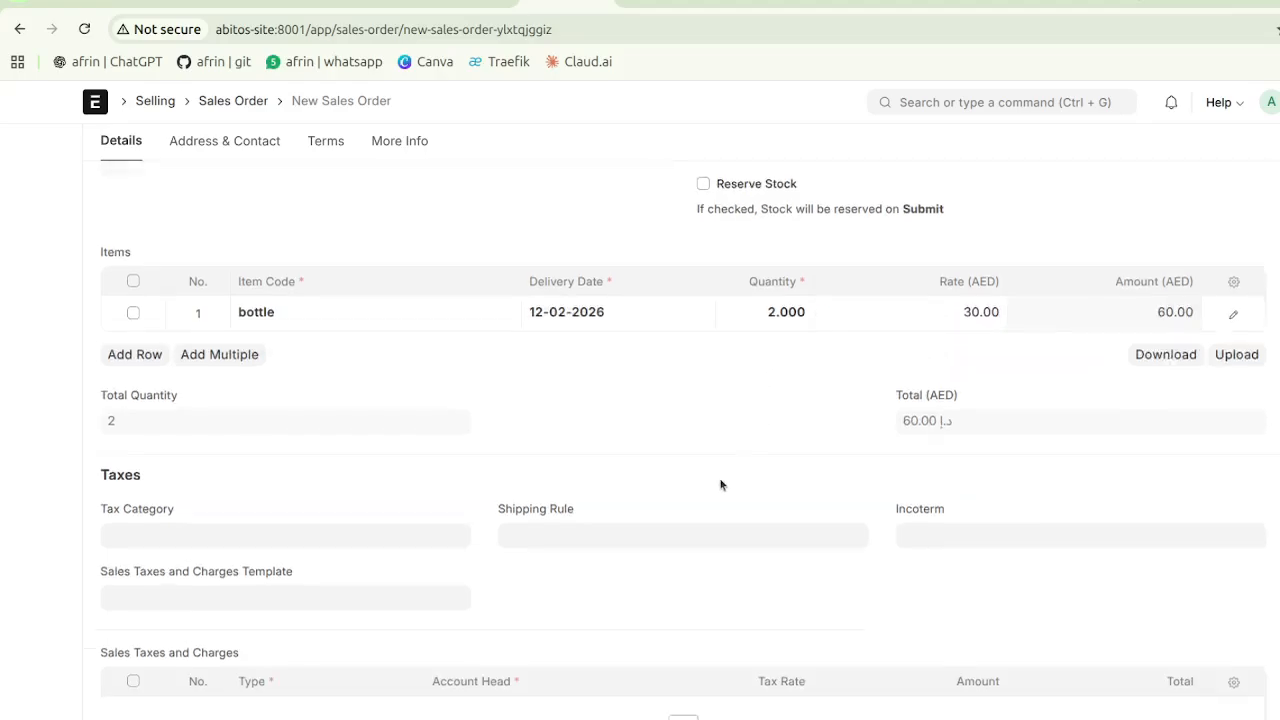
click(363, 354)
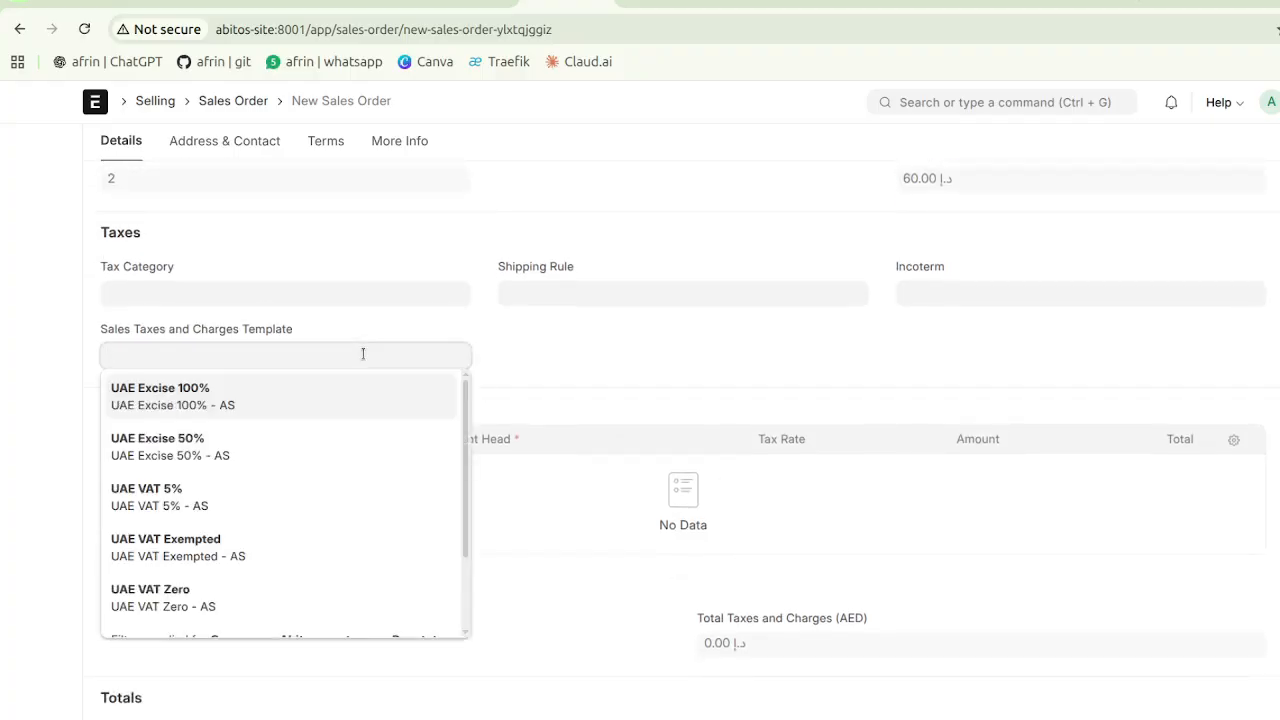
click(194, 497)
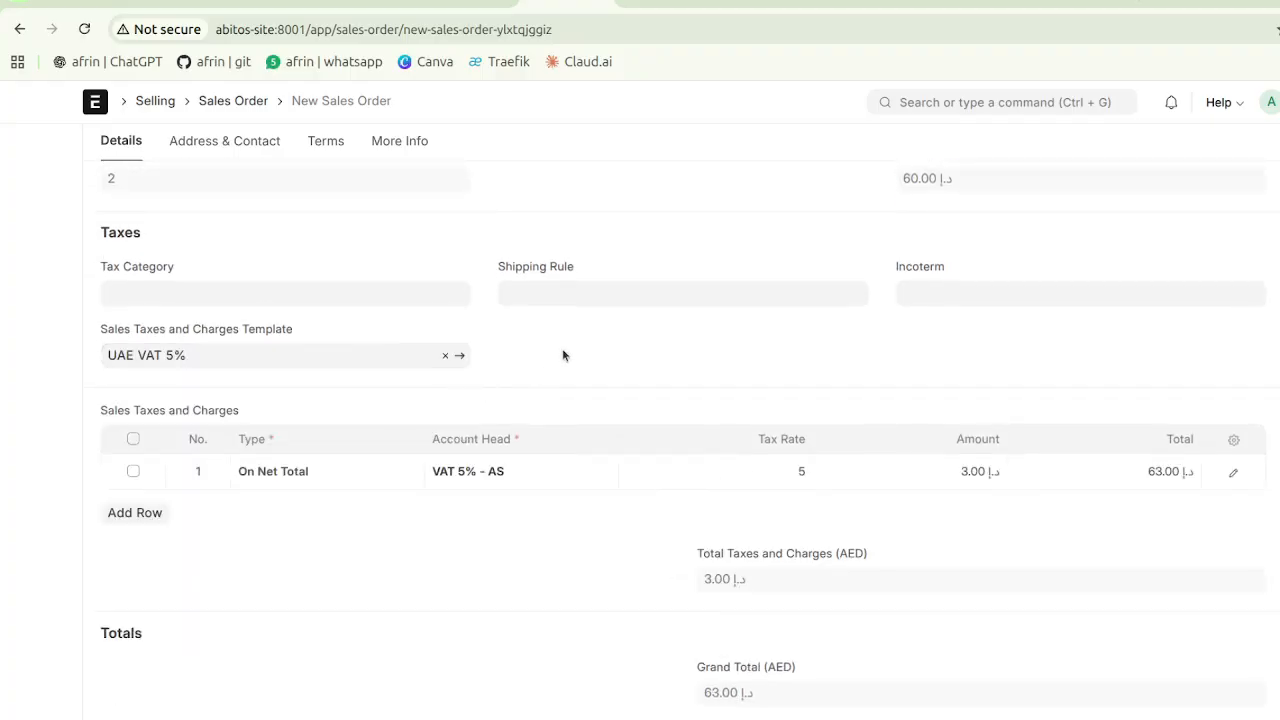
Review the sales order's items, taxes and totals, and expand the additional discount options.
scroll(562, 355, down, 3)
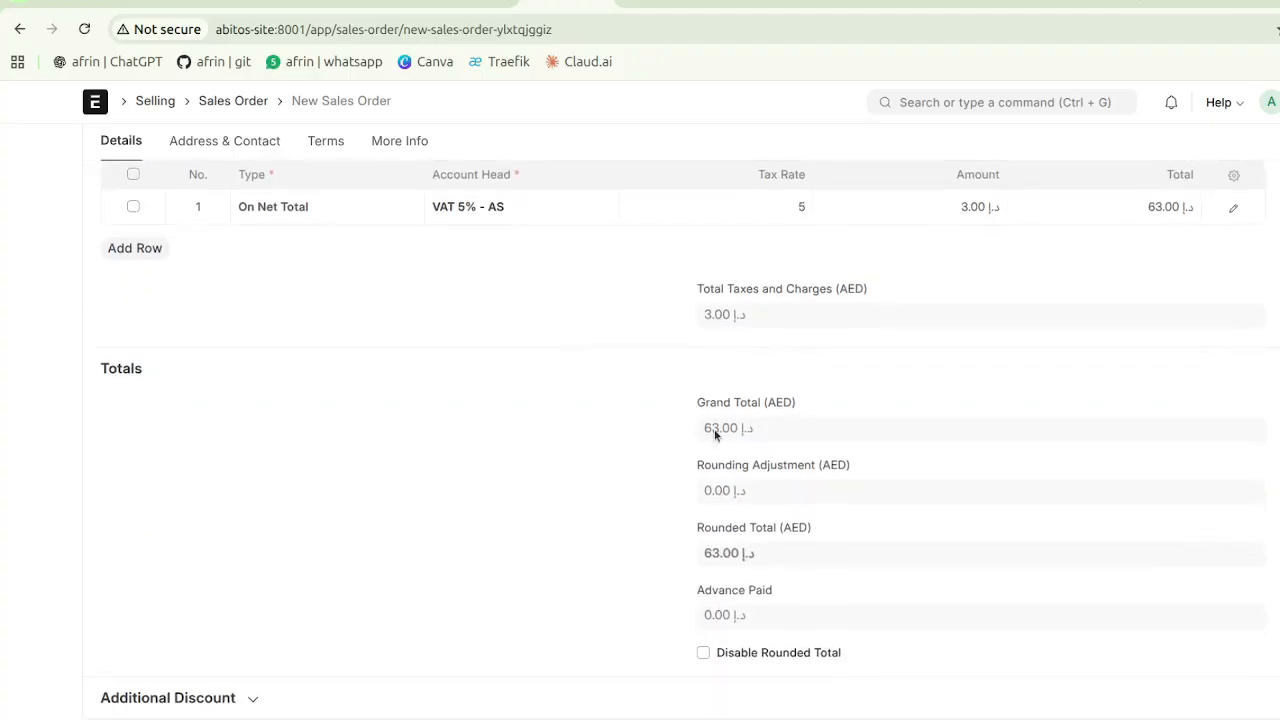
scroll(715, 433, up, 5)
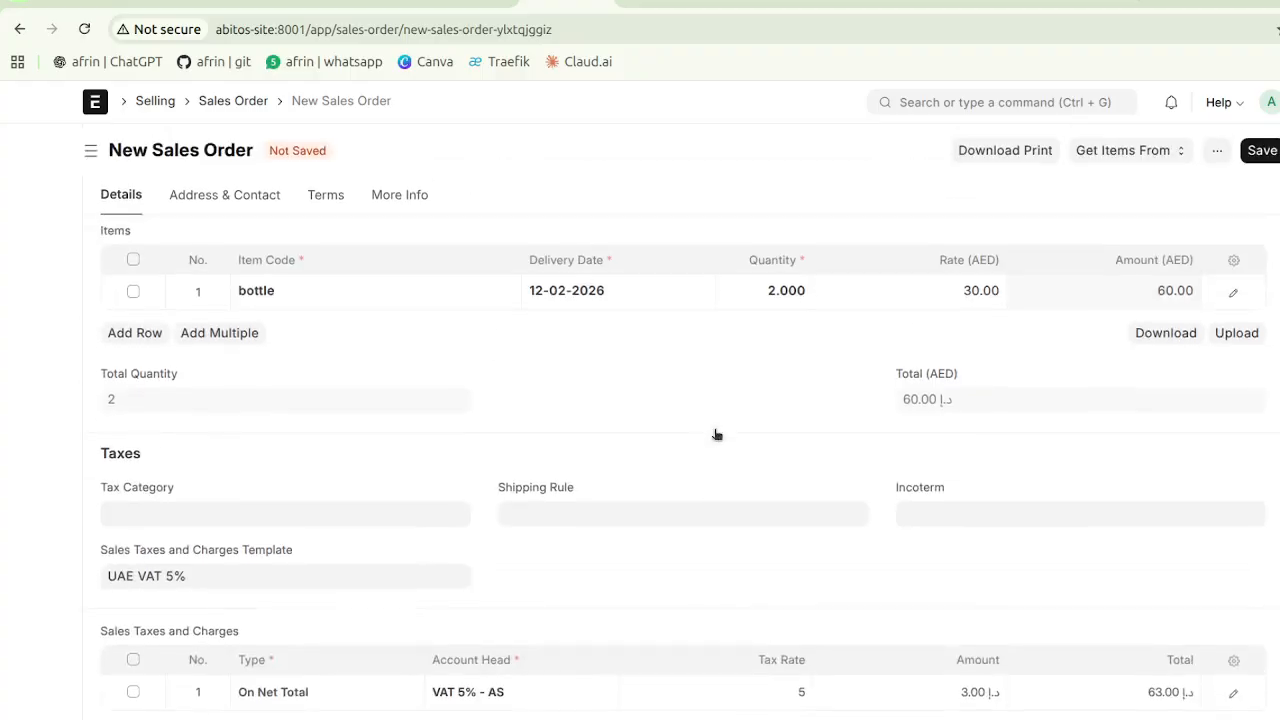
scroll(715, 433, down, 1)
scroll(716, 434, down, 4)
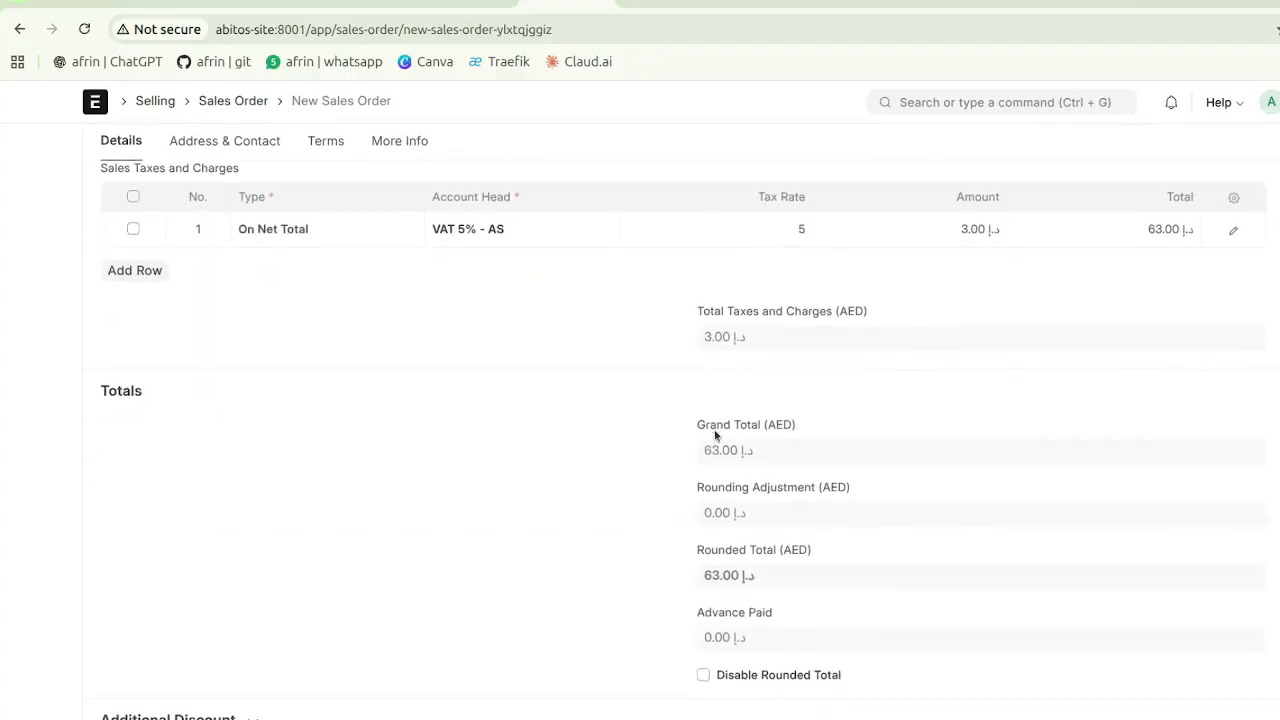
scroll(715, 436, down, 1)
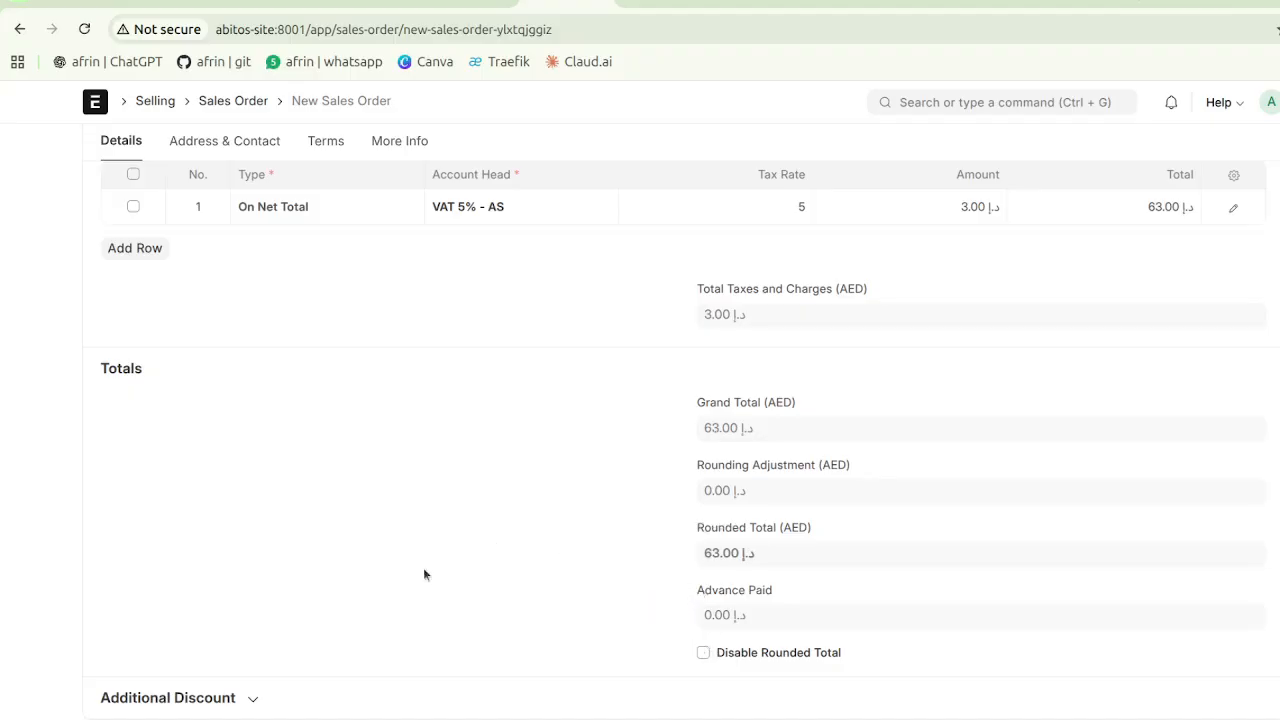
click(264, 698)
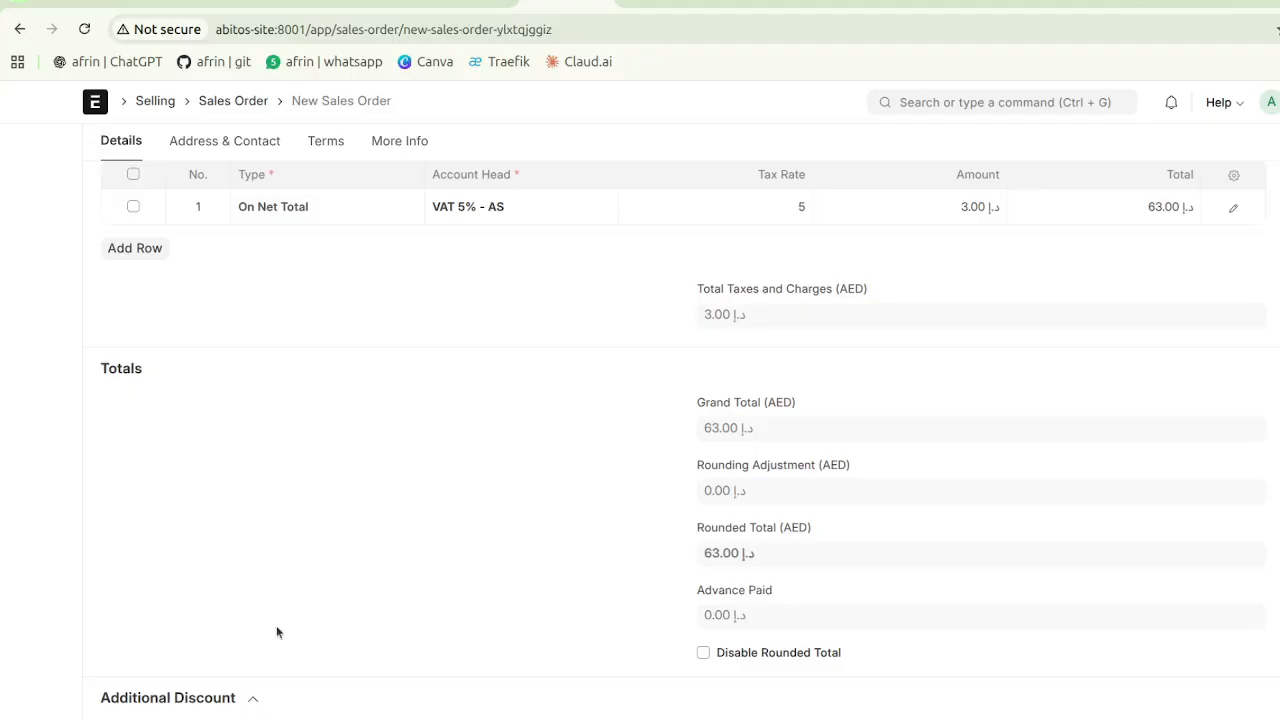
Set the sales order's additional discount amount to 3 AED, applied on the grand total.
scroll(277, 630, down, 2)
click(808, 677)
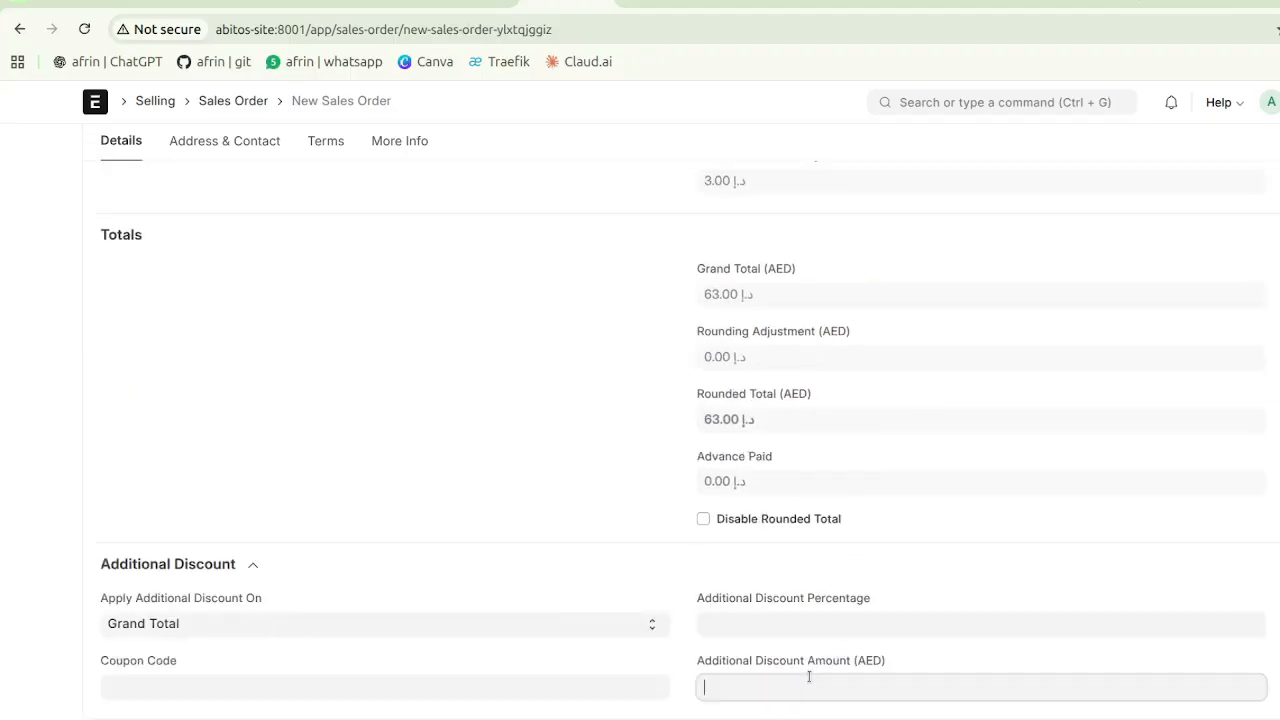
text(3)
click(584, 520)
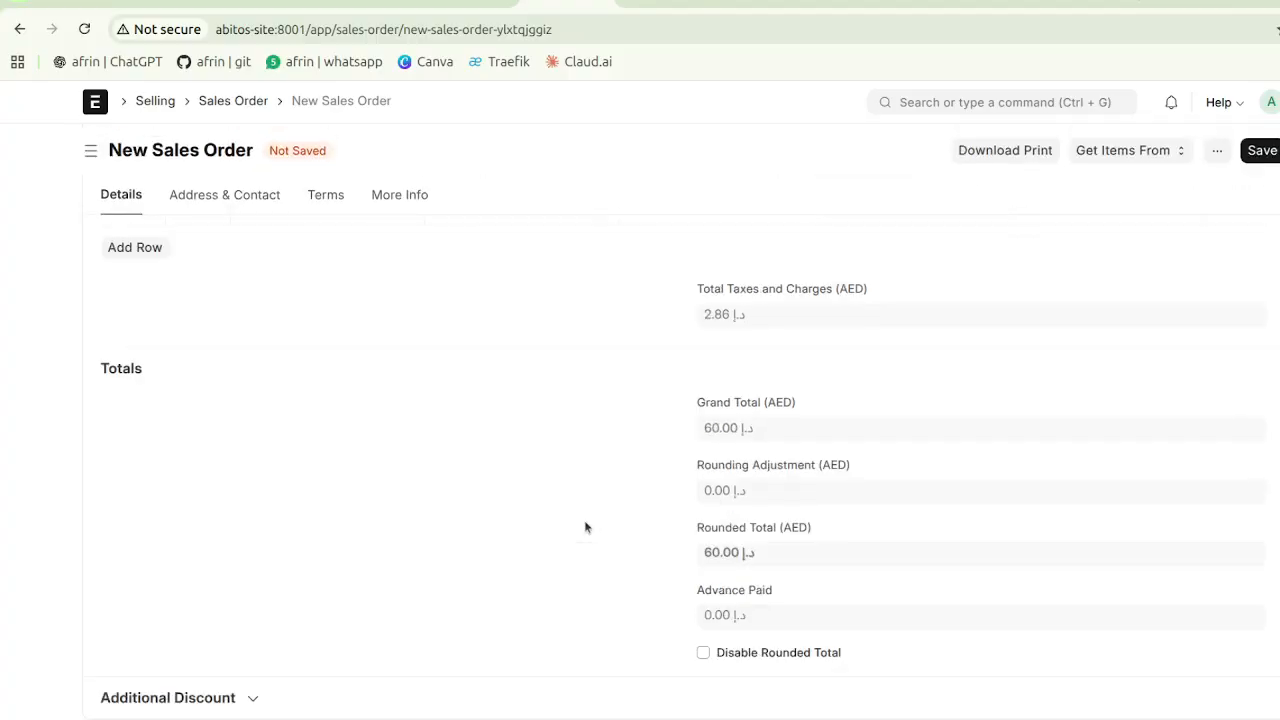
Check the sales order's billing address and apply the 30 days Credit payment terms template.
scroll(640, 516, up, 12)
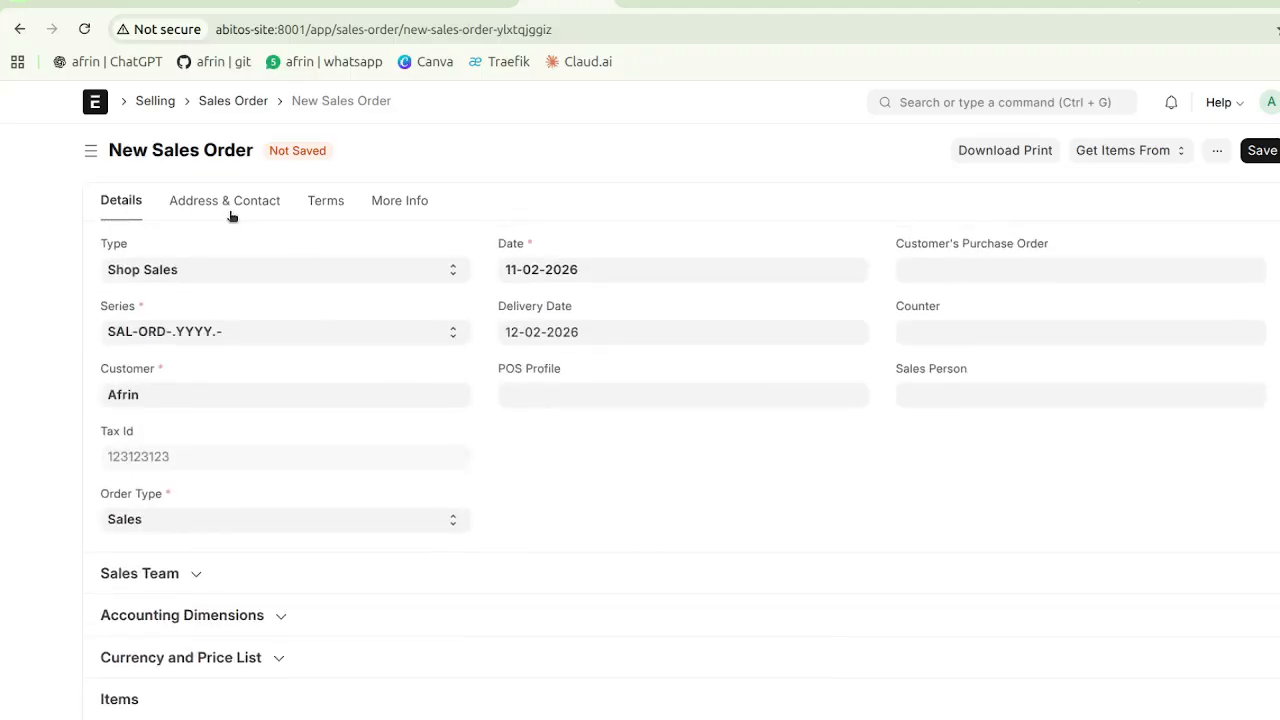
click(228, 203)
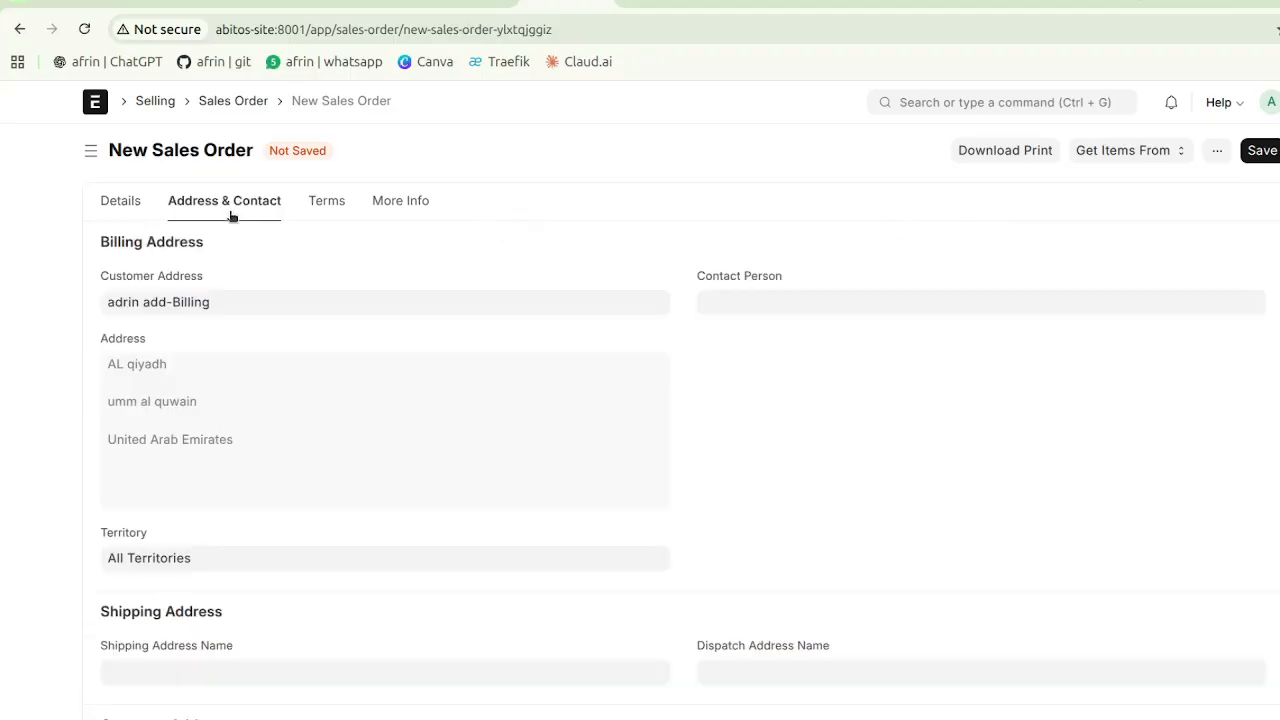
click(326, 204)
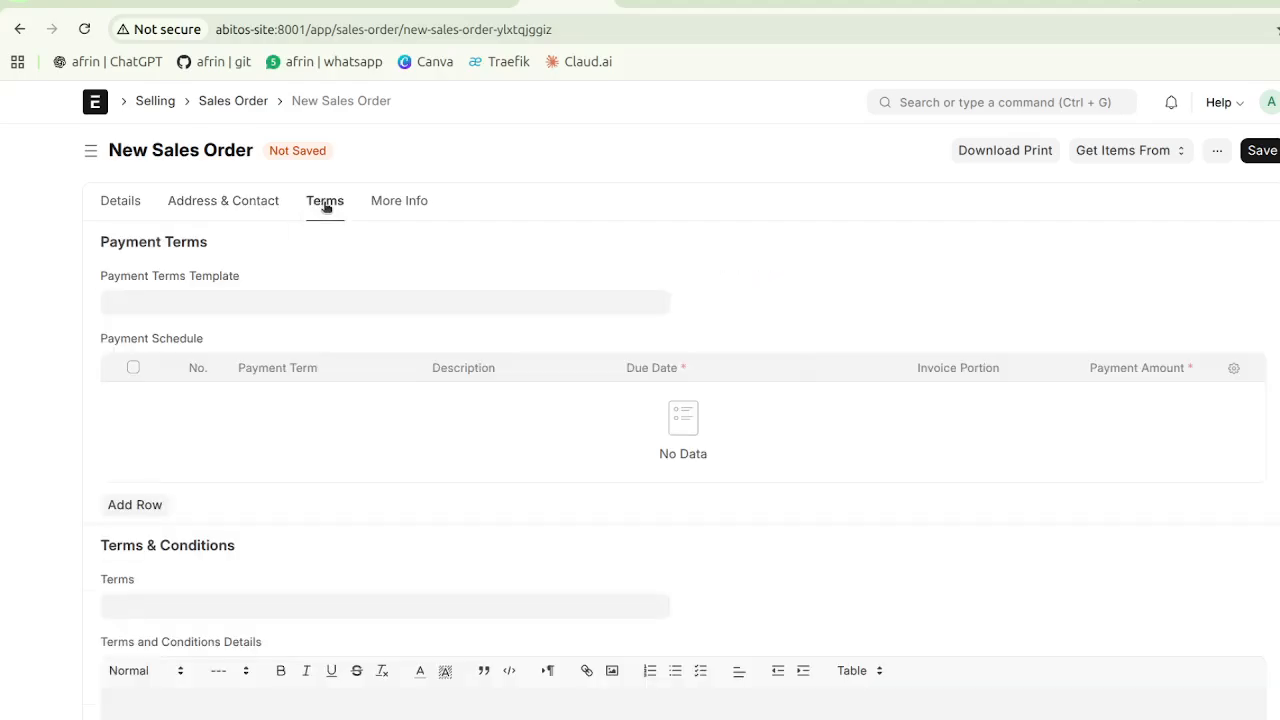
click(255, 304)
click(226, 337)
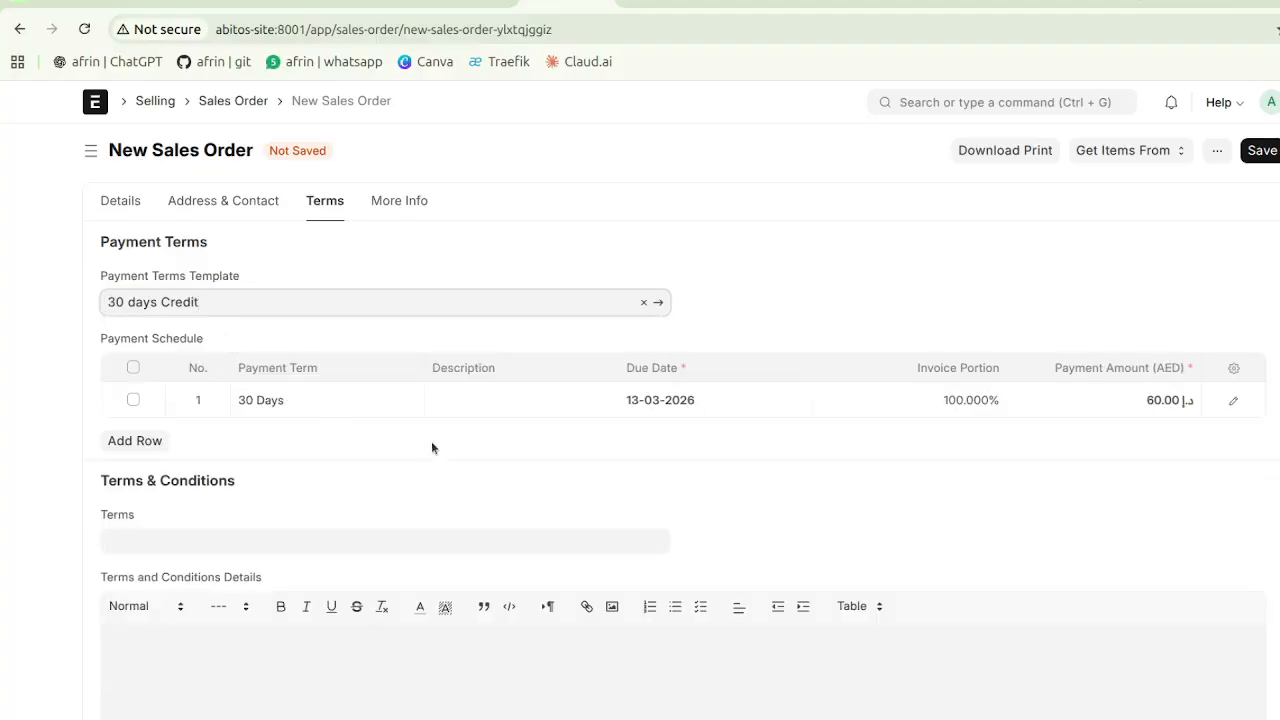
scroll(432, 445, down, 3)
scroll(432, 443, up, 3)
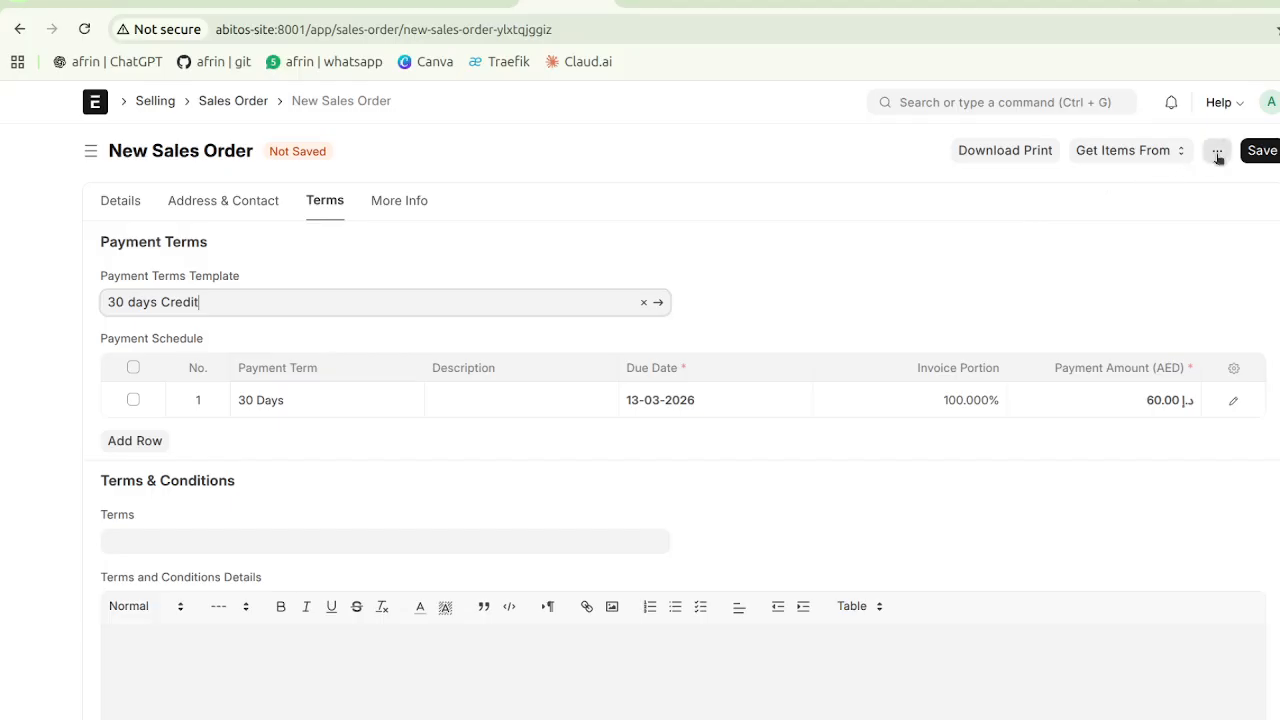
Save the new sales order and submit it permanently.
click(1259, 158)
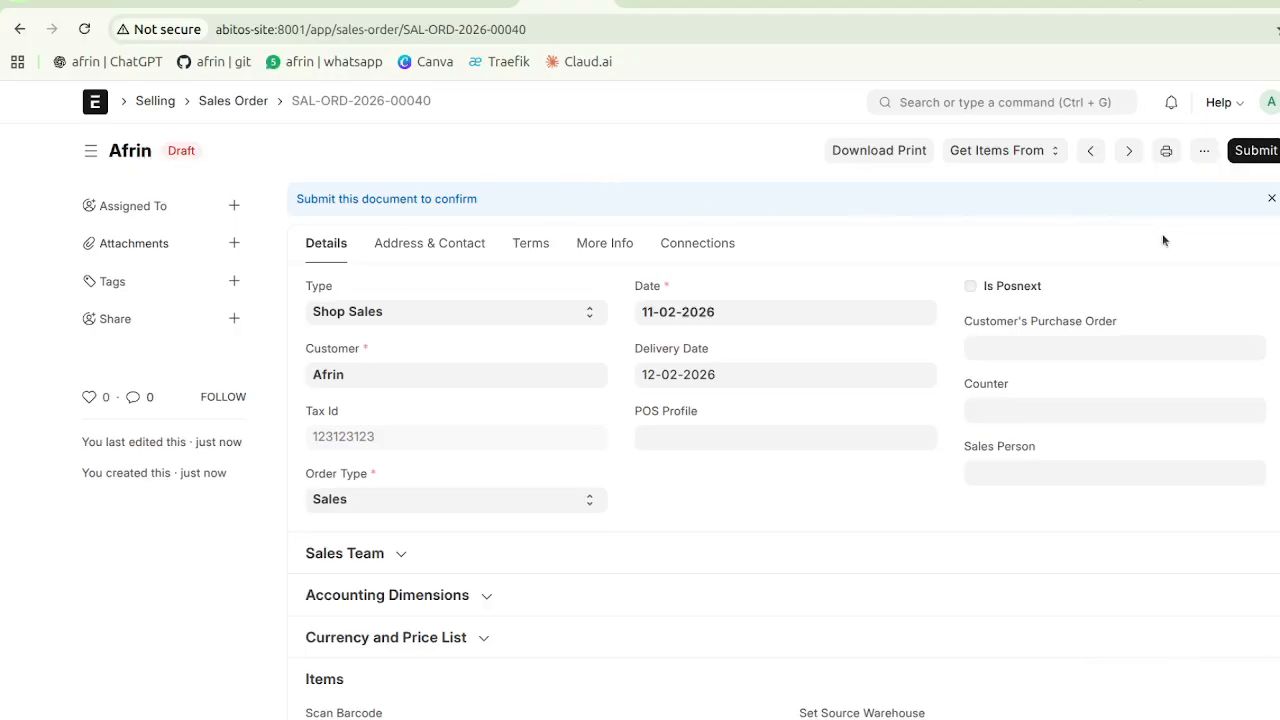
click(1256, 152)
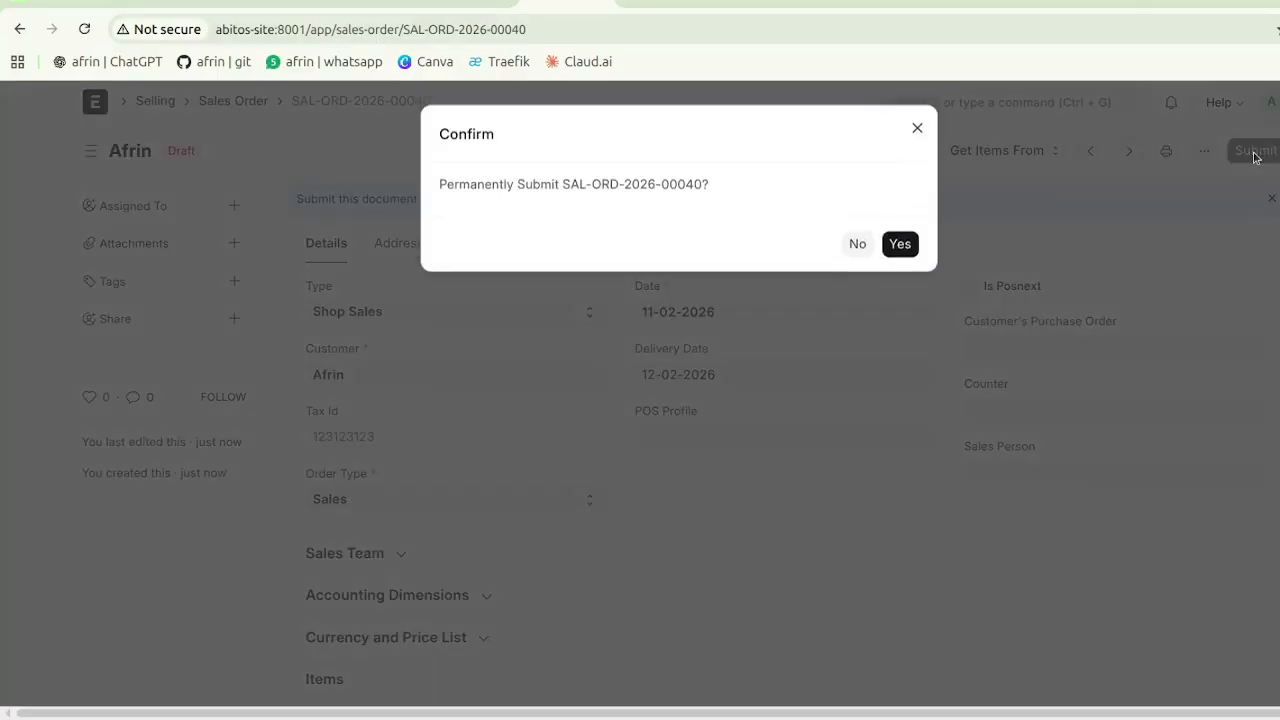
click(899, 247)
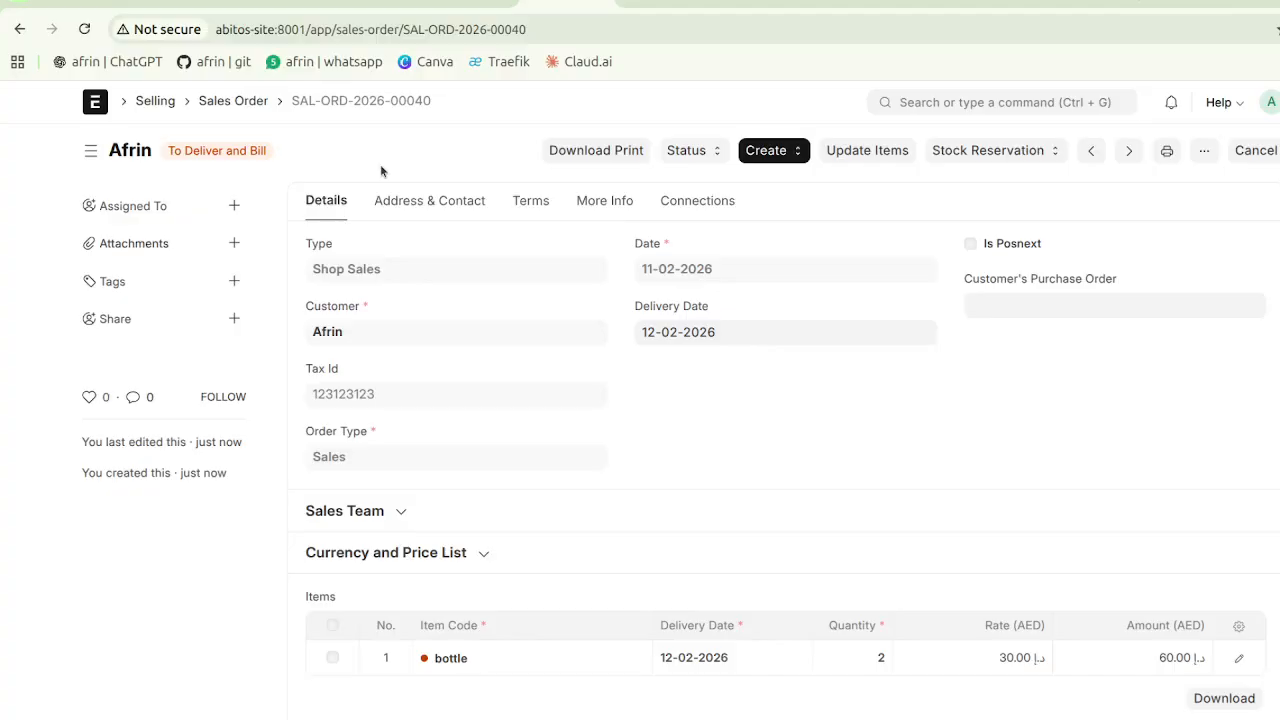
key(alt+Tab)
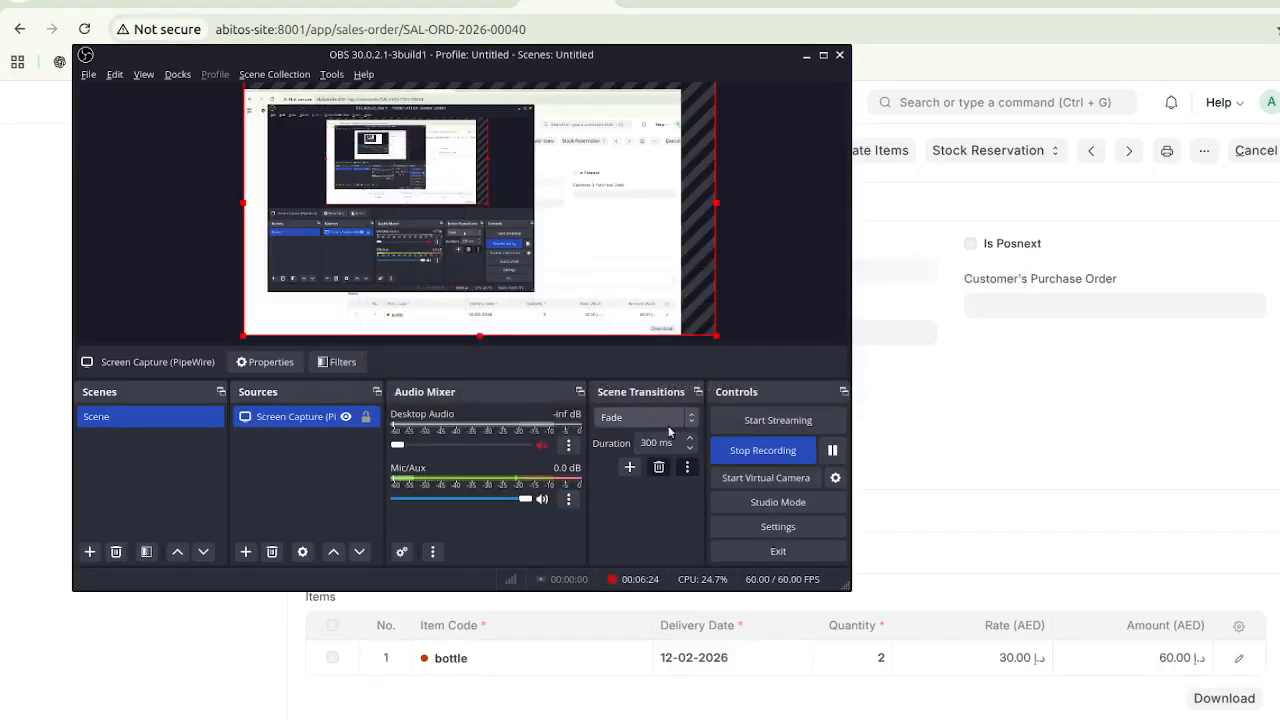